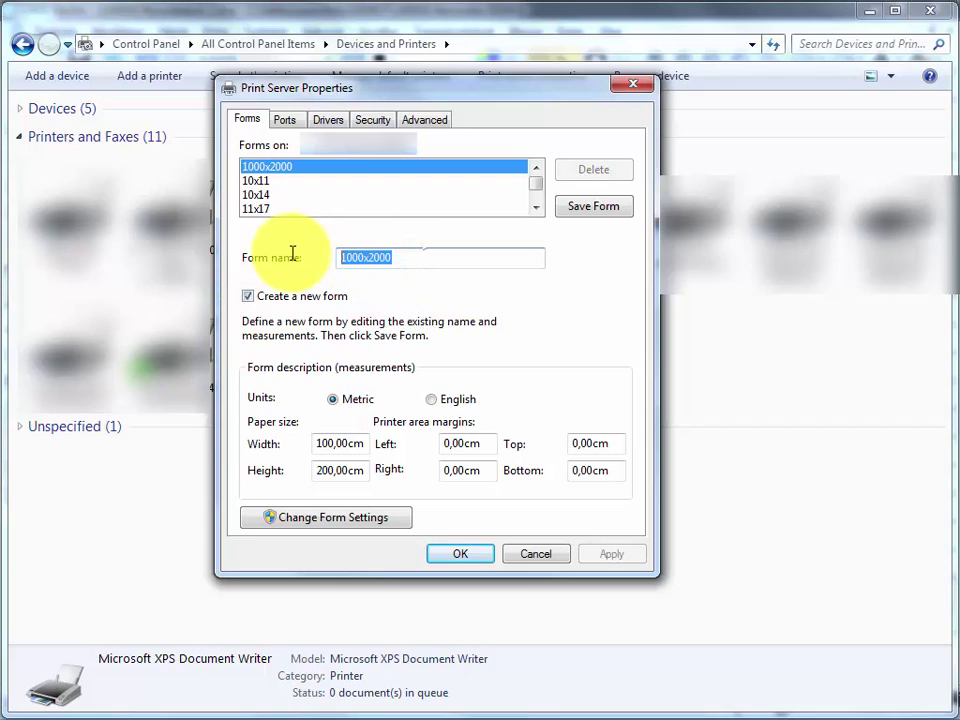
- Create and save a print server form named 3000x3000 with a width and height of 300,00 cm, then close the properties
{"action": "type", "text": "3"}
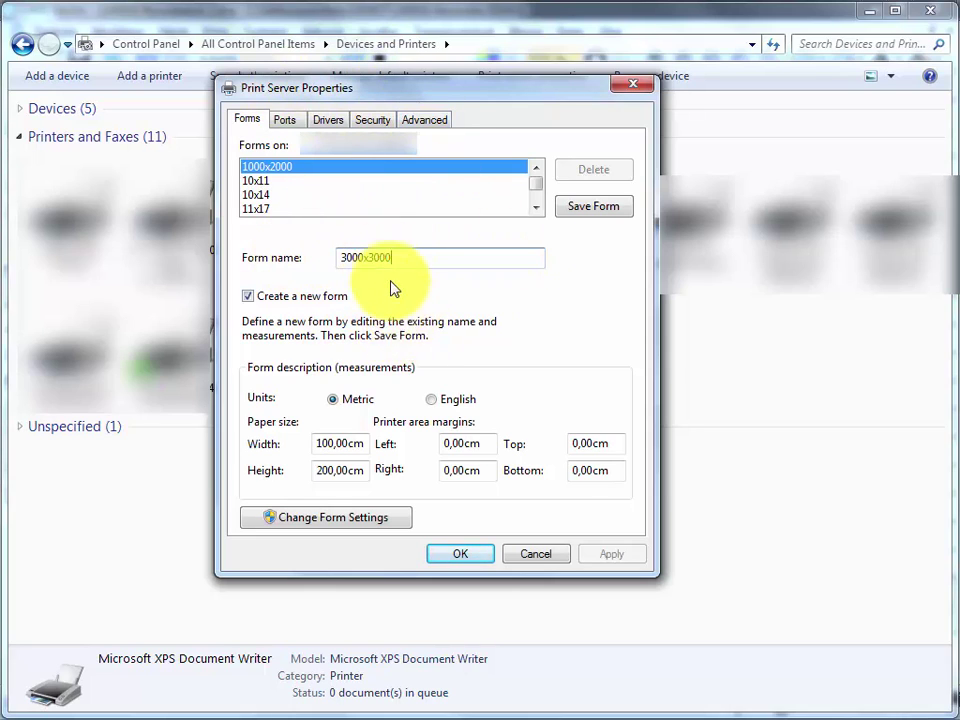
{"action": "left_click", "coordinate": [320, 445]}
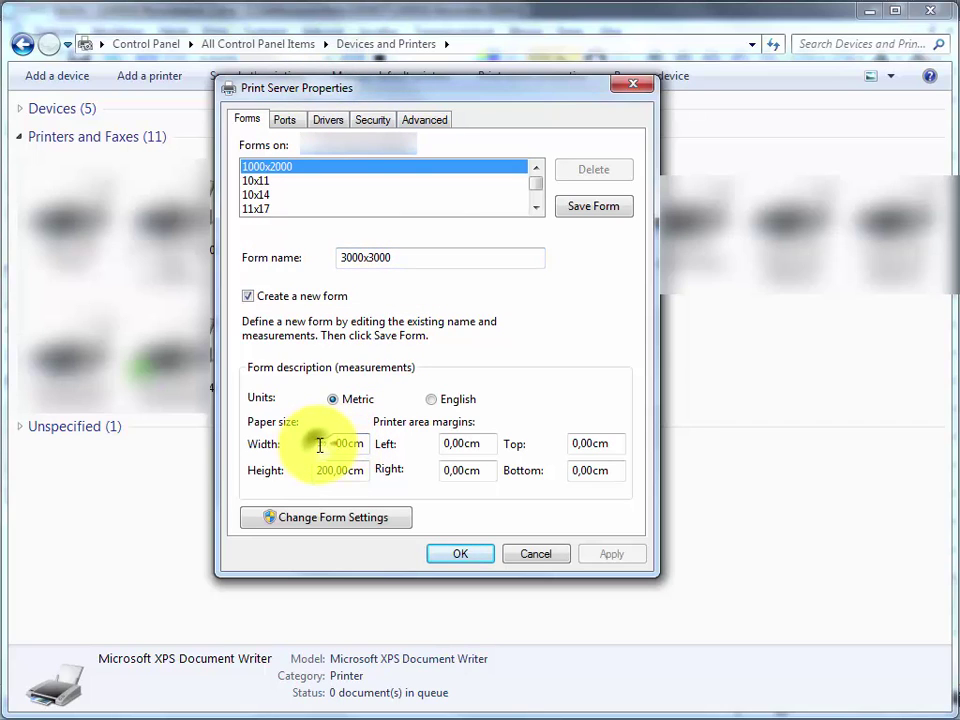
{"action": "type", "text": "3"}
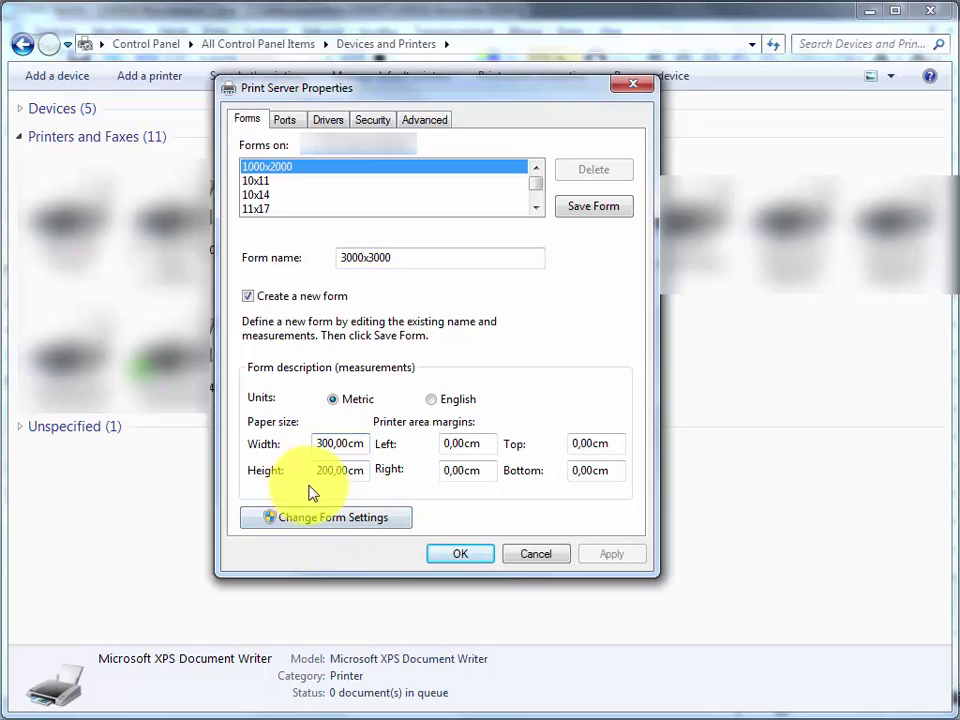
{"action": "left_click", "coordinate": [319, 472]}
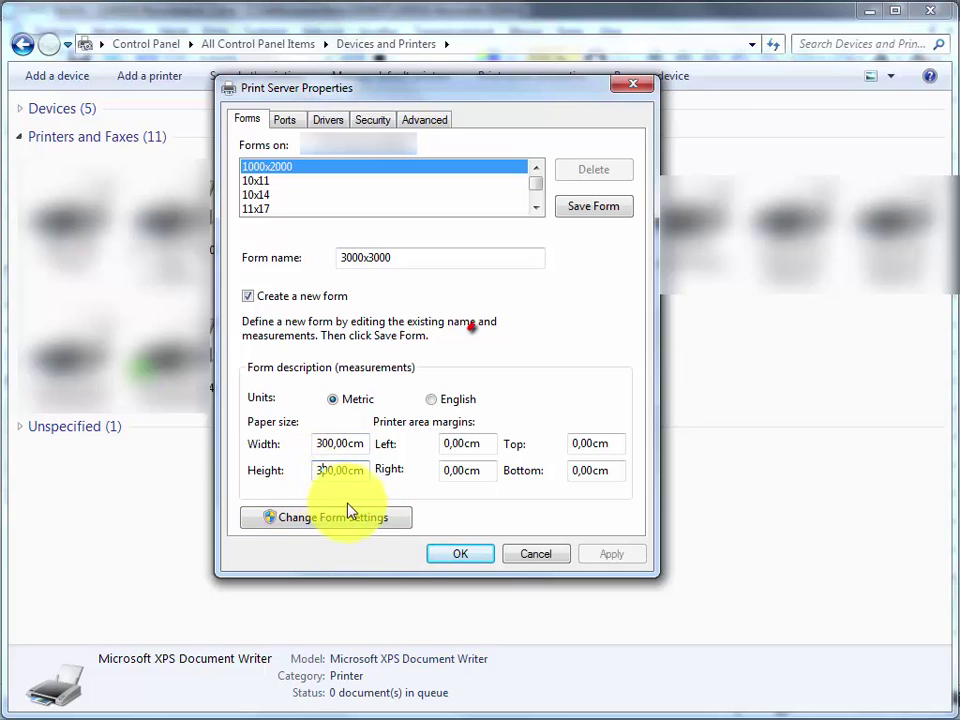
{"action": "type", "text": "3"}
{"action": "left_click", "coordinate": [585, 208]}
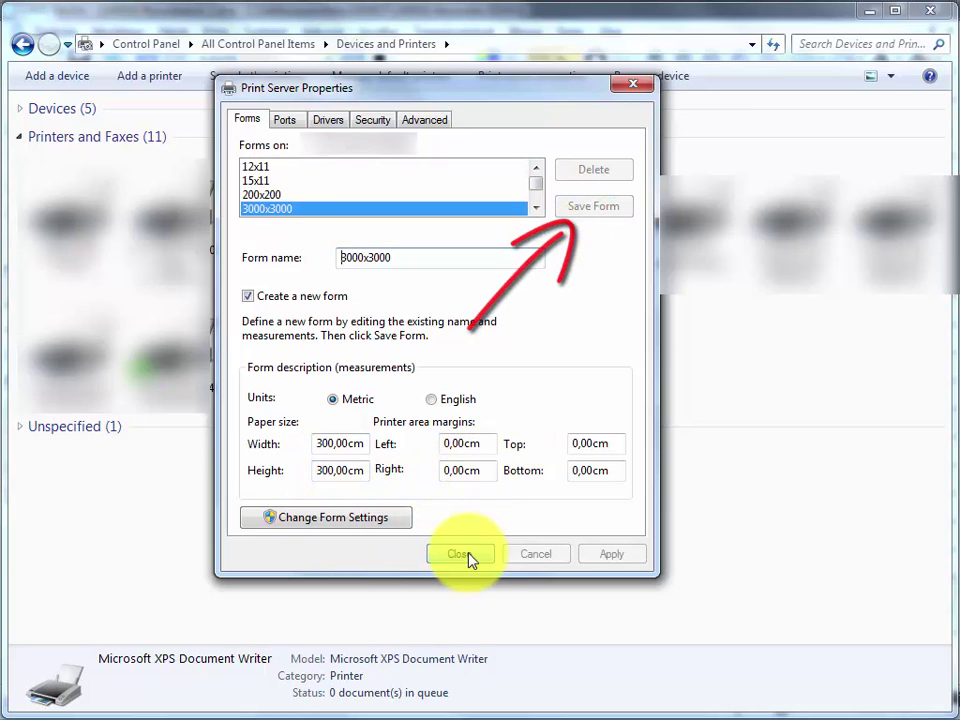
{"action": "left_click", "coordinate": [462, 554]}
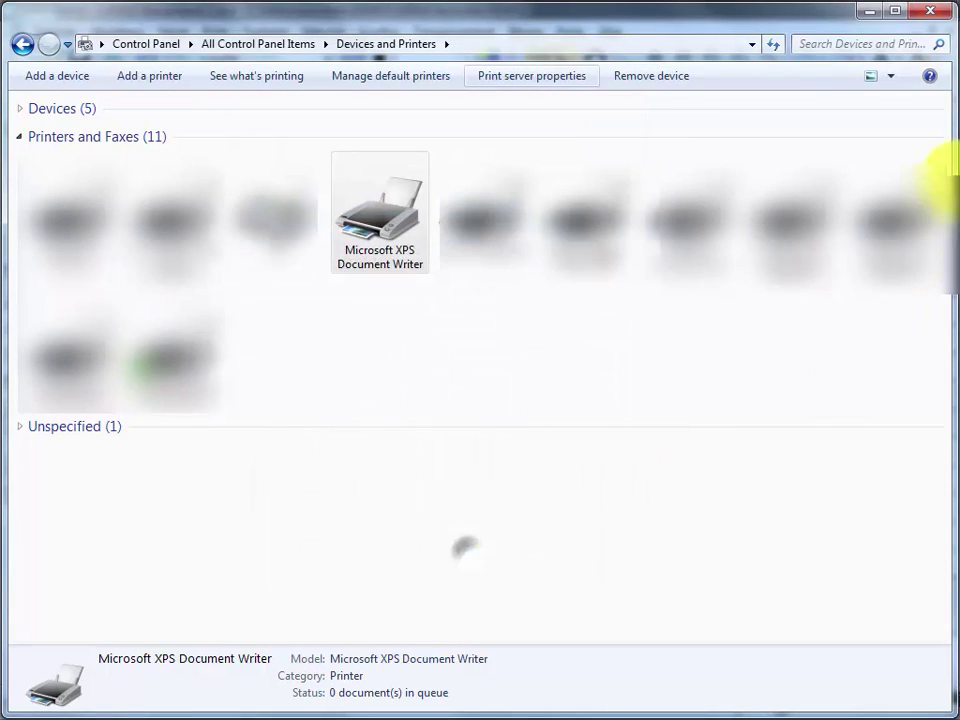
- Switch to CADS Electric and open the printing settings (Tulostusasetukset)
{"action": "left_click", "coordinate": [869, 12]}
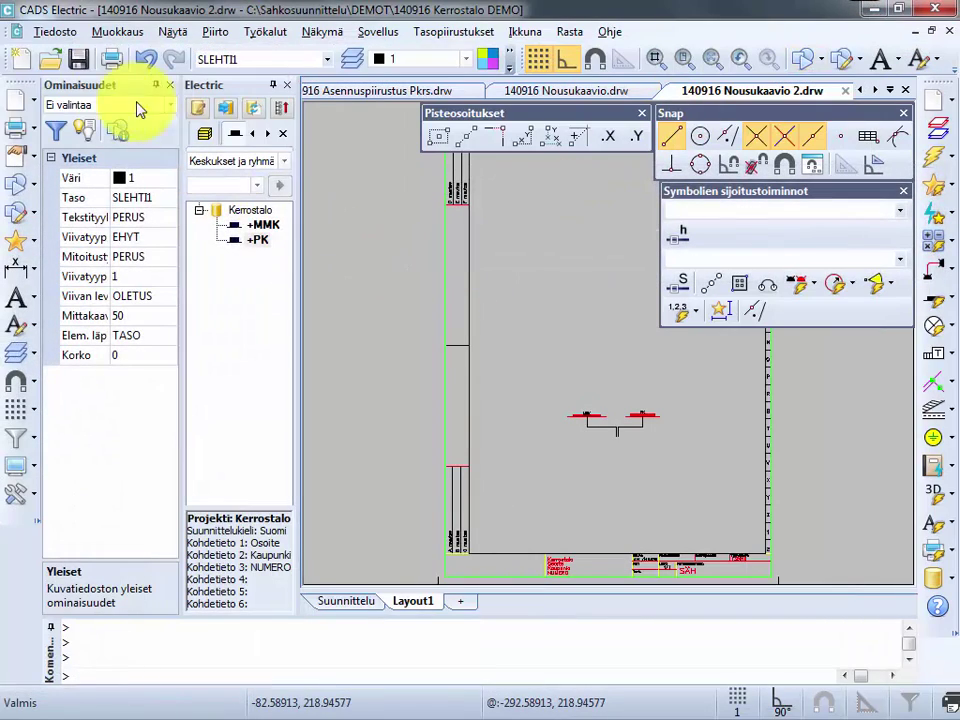
{"action": "left_click", "coordinate": [48, 31]}
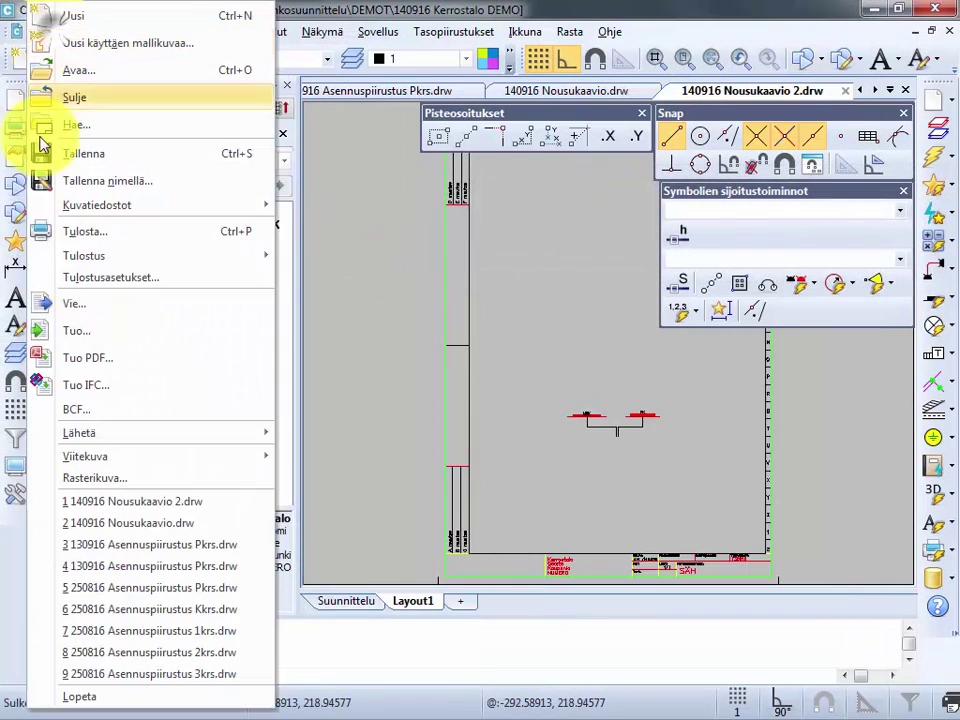
{"action": "left_click", "coordinate": [177, 288]}
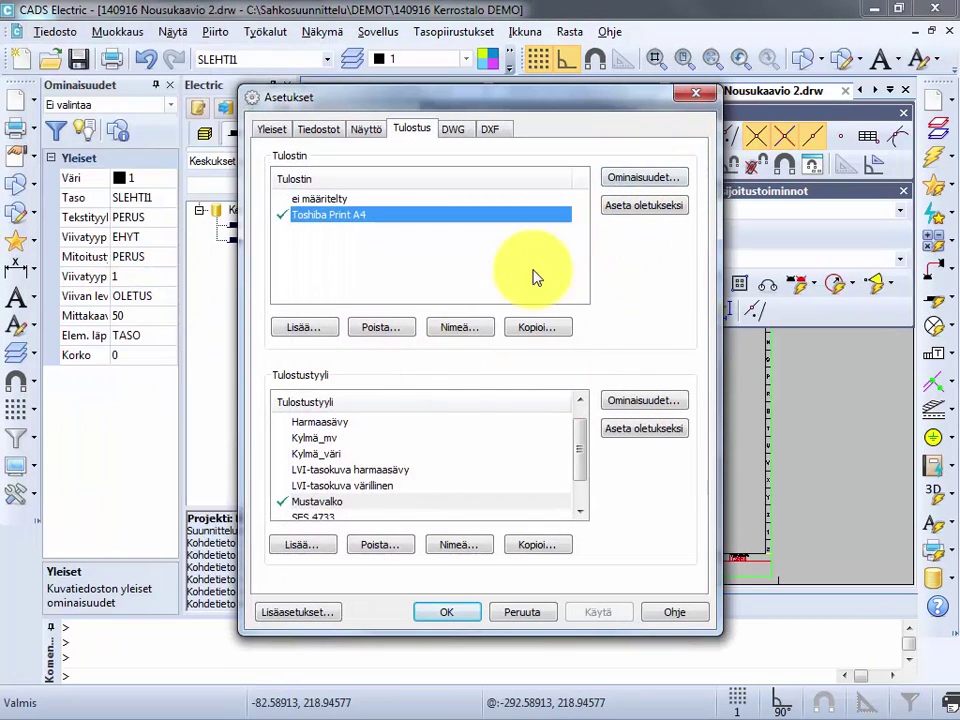
- Add Microsoft XPS Document Writer as a printer and rename it "MS XPS TASO PDF harmaa viite"
{"action": "left_click", "coordinate": [301, 332]}
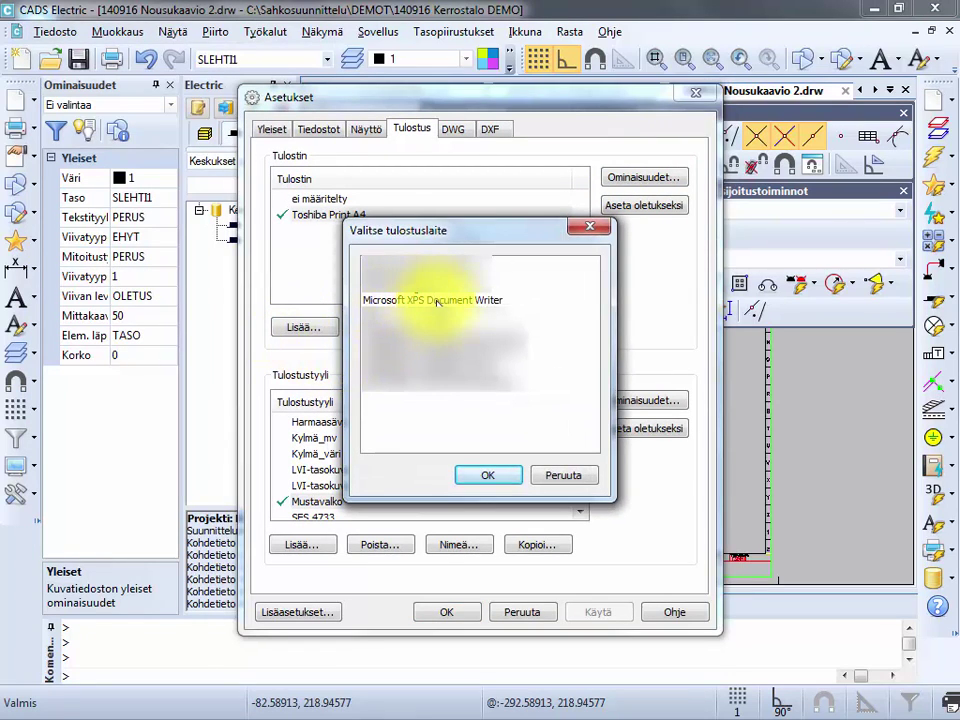
{"action": "left_click", "coordinate": [437, 301]}
{"action": "left_click", "coordinate": [489, 476]}
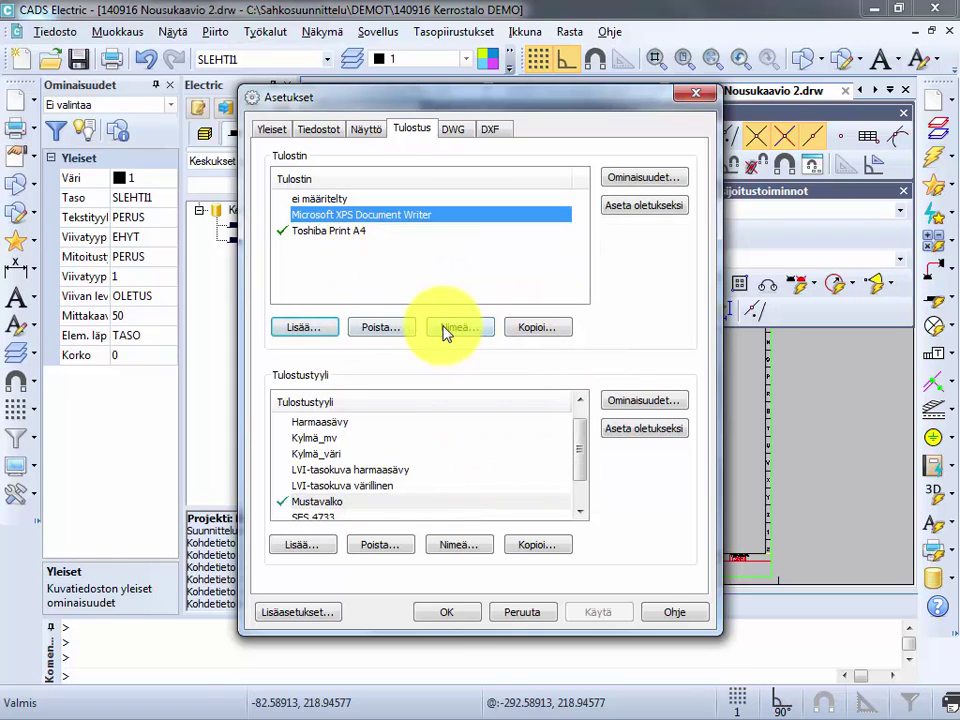
{"action": "left_click", "coordinate": [446, 329]}
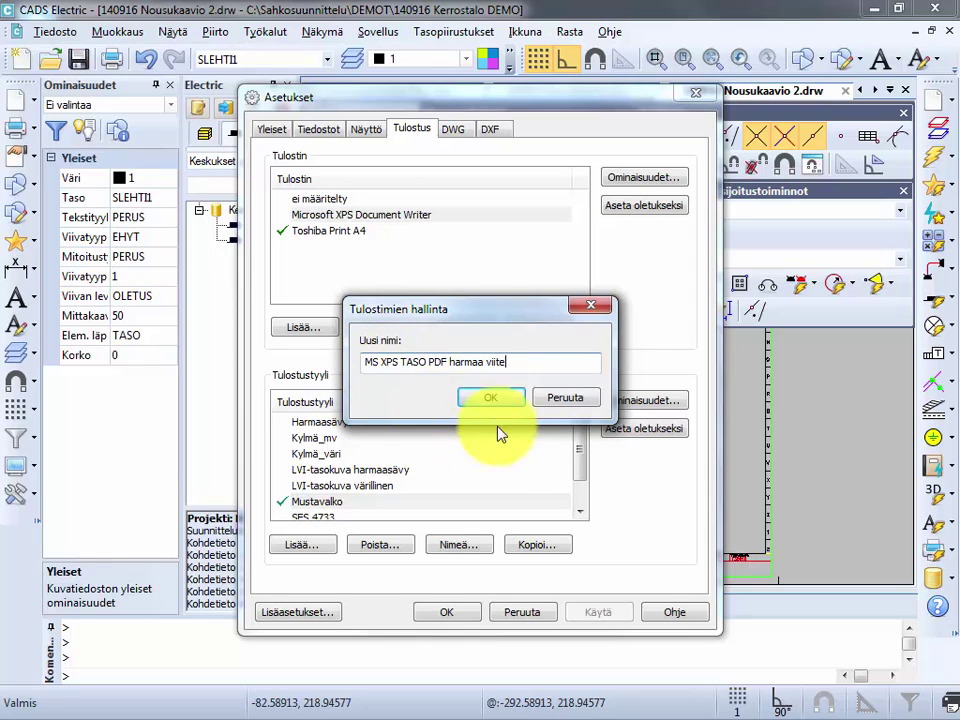
{"action": "left_click", "coordinate": [490, 398]}
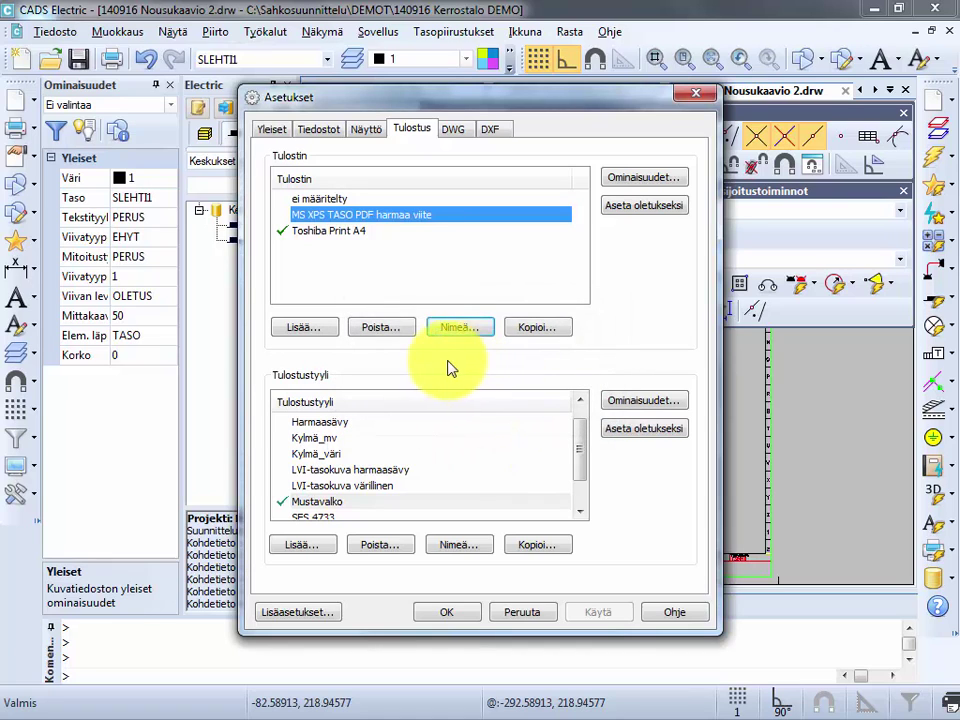
- Copy the Mustavalko print style under the new name "Harmaa viite"
{"action": "left_click_drag", "start_coordinate": [575, 443], "coordinate": [581, 388]}
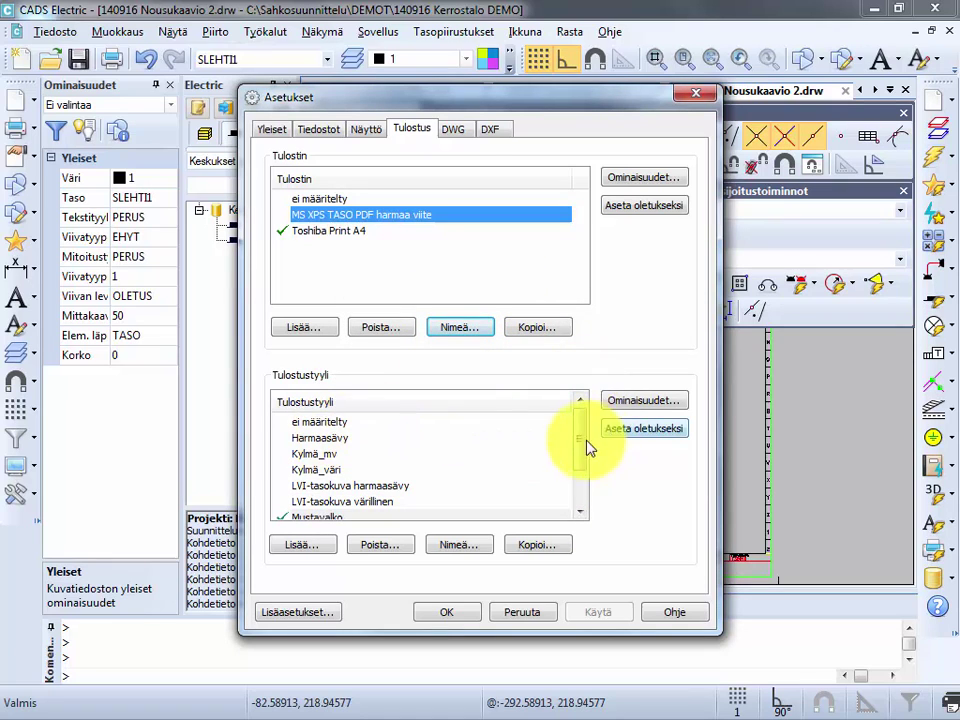
{"action": "left_click_drag", "start_coordinate": [586, 446], "coordinate": [583, 484]}
{"action": "left_click", "coordinate": [350, 470]}
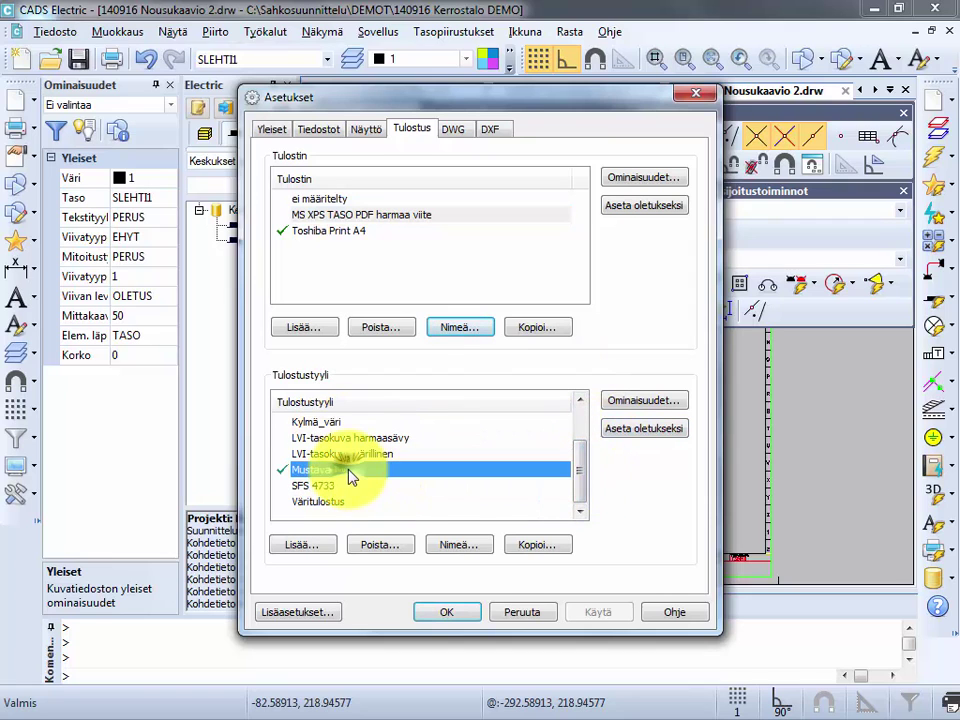
{"action": "left_click", "coordinate": [533, 545]}
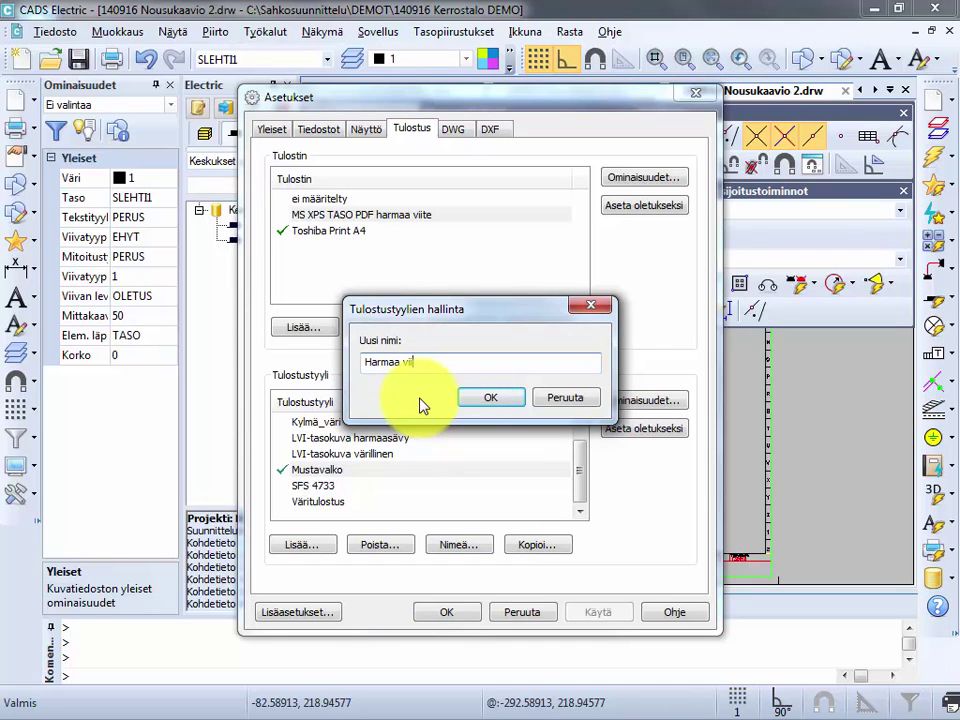
{"action": "type", "text": "Harmaa viite"}
{"action": "left_click", "coordinate": [497, 396]}
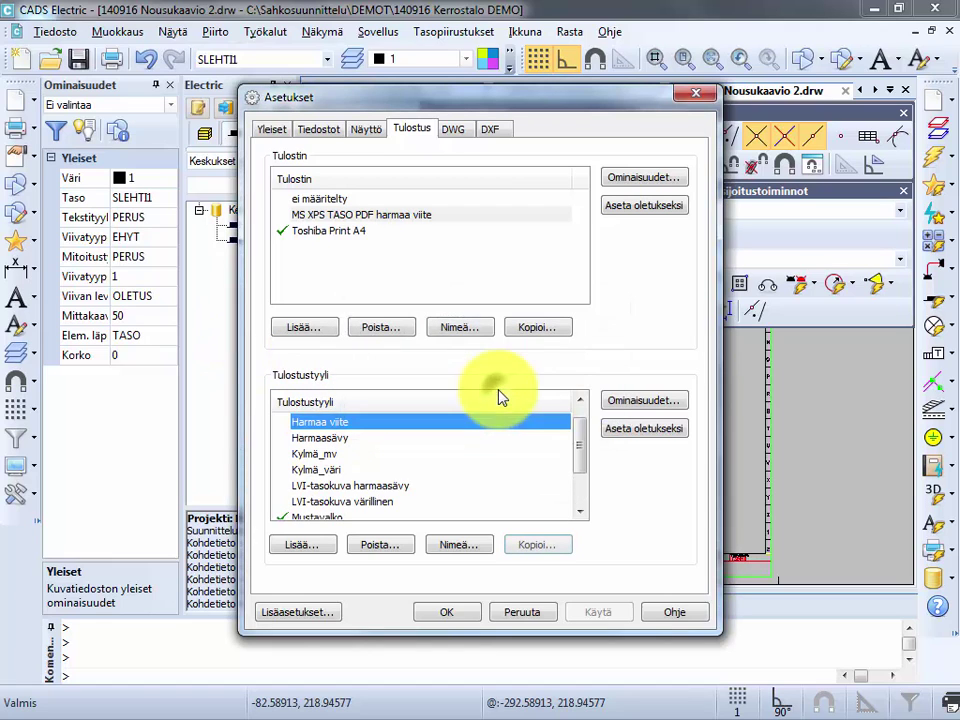
- Set the default line width (Oletusleveys) to 0.18 mm for all colours in the Harmaa viite print style
{"action": "left_click", "coordinate": [637, 401]}
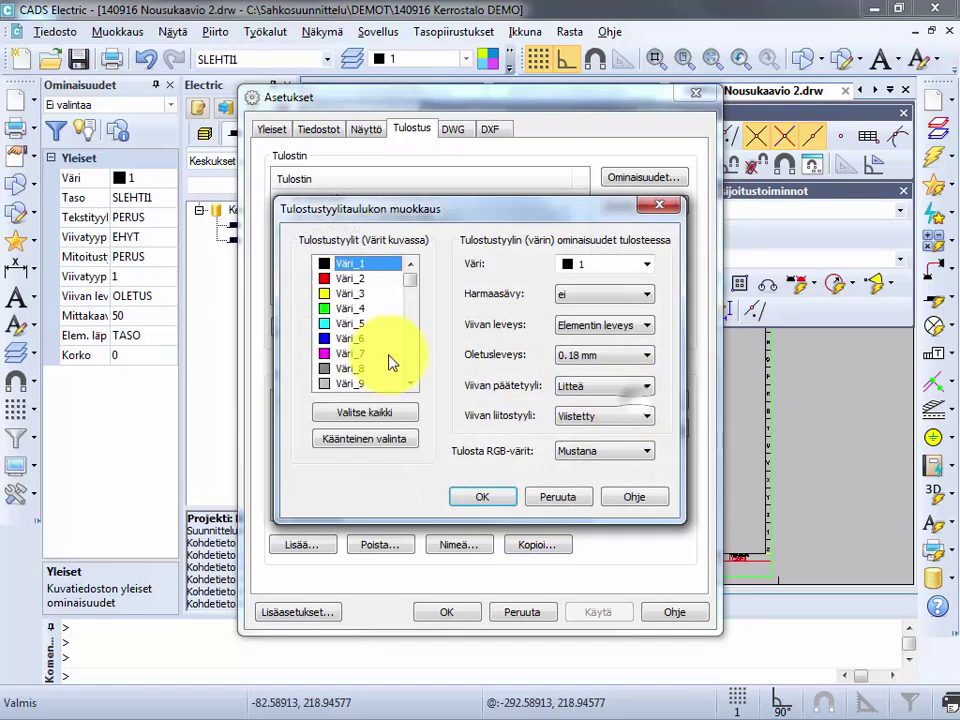
{"action": "left_click", "coordinate": [368, 413]}
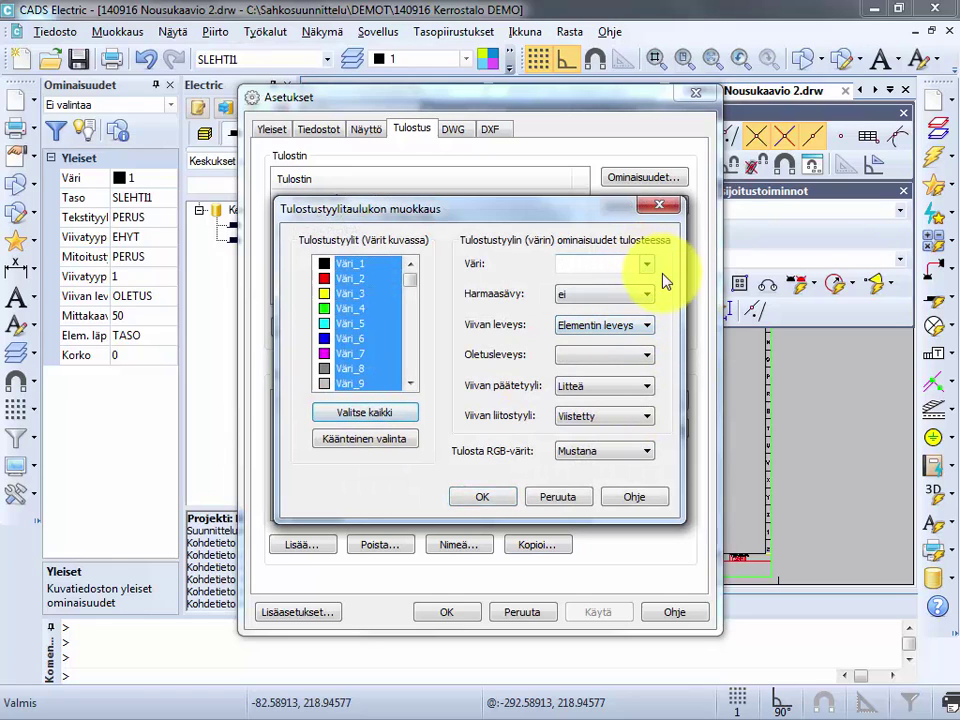
{"action": "left_click", "coordinate": [643, 357]}
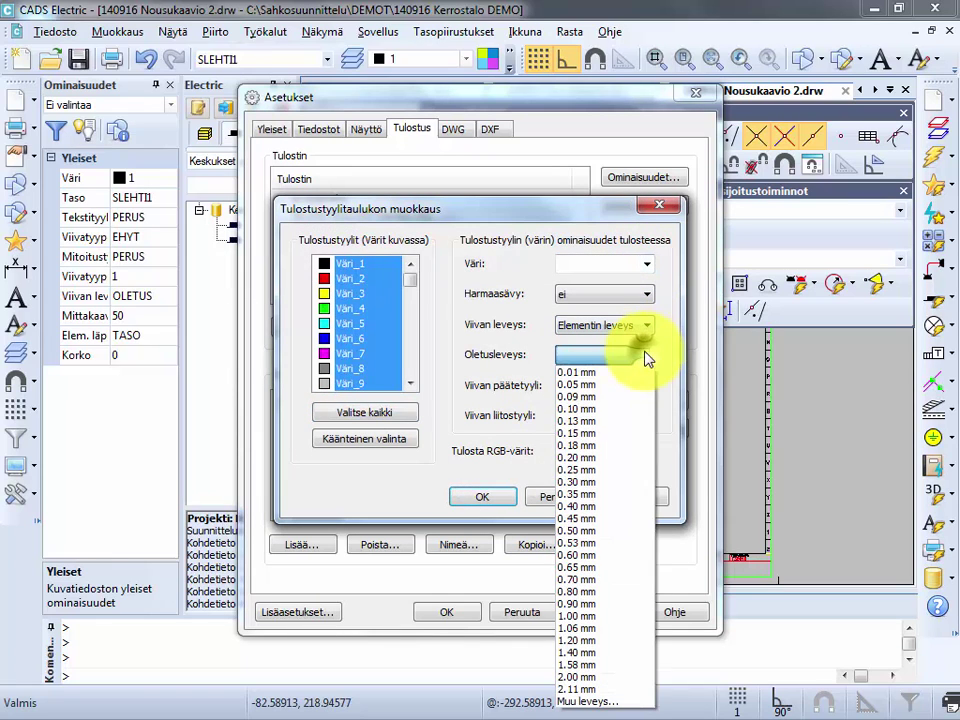
{"action": "left_click", "coordinate": [583, 445]}
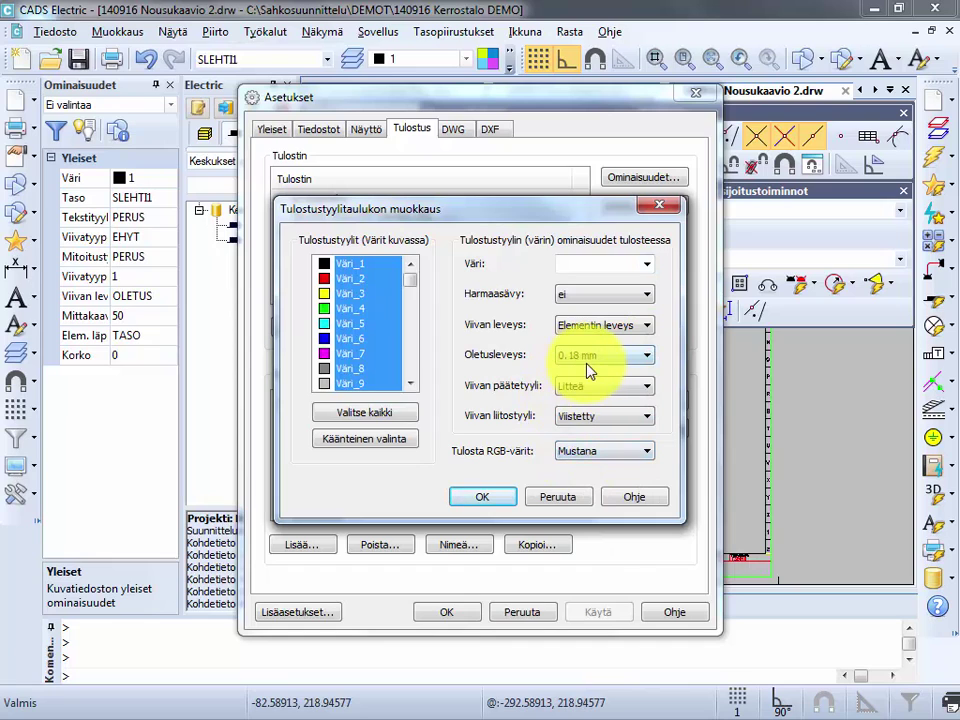
- Make Väri_9 print in colour 9 and accept the Harmaa viite style changes
{"action": "left_click", "coordinate": [357, 385]}
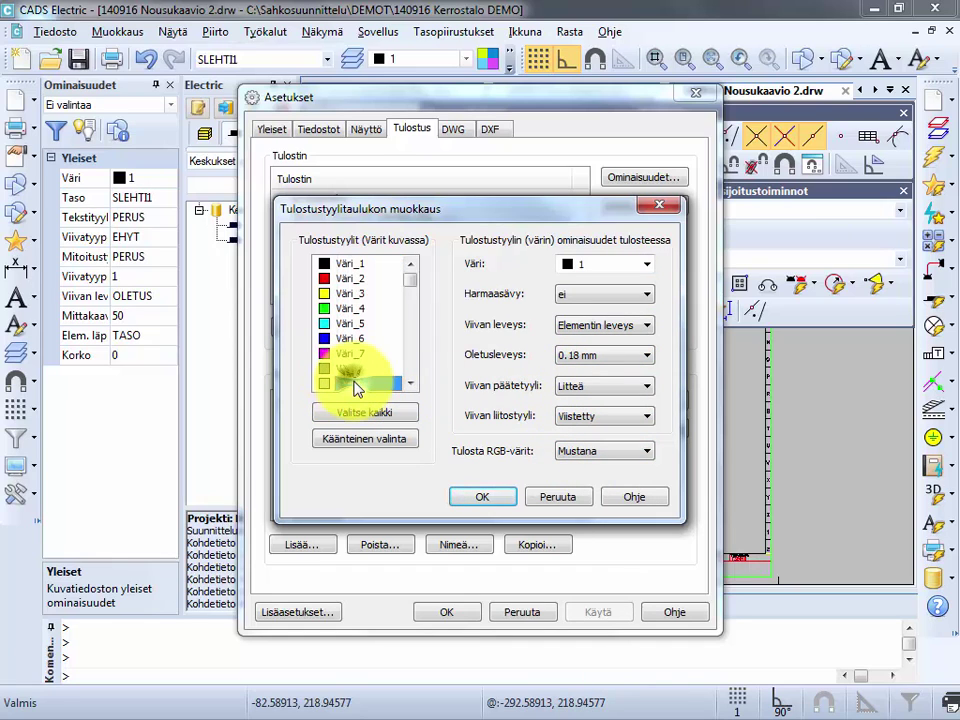
{"action": "left_click", "coordinate": [646, 264]}
{"action": "left_click", "coordinate": [596, 402]}
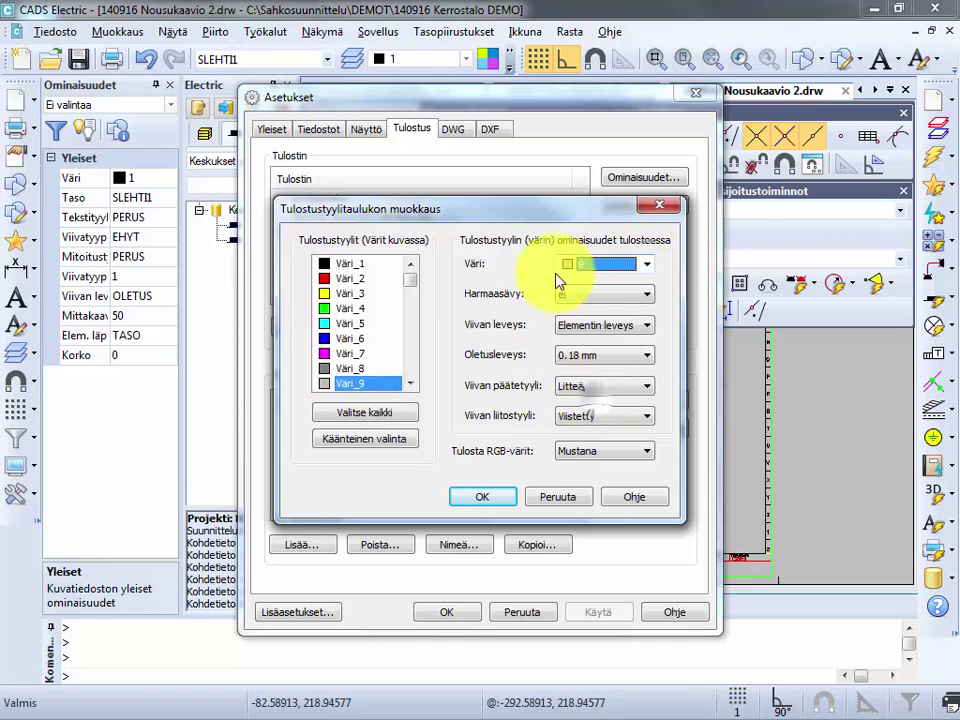
{"action": "left_click", "coordinate": [475, 499]}
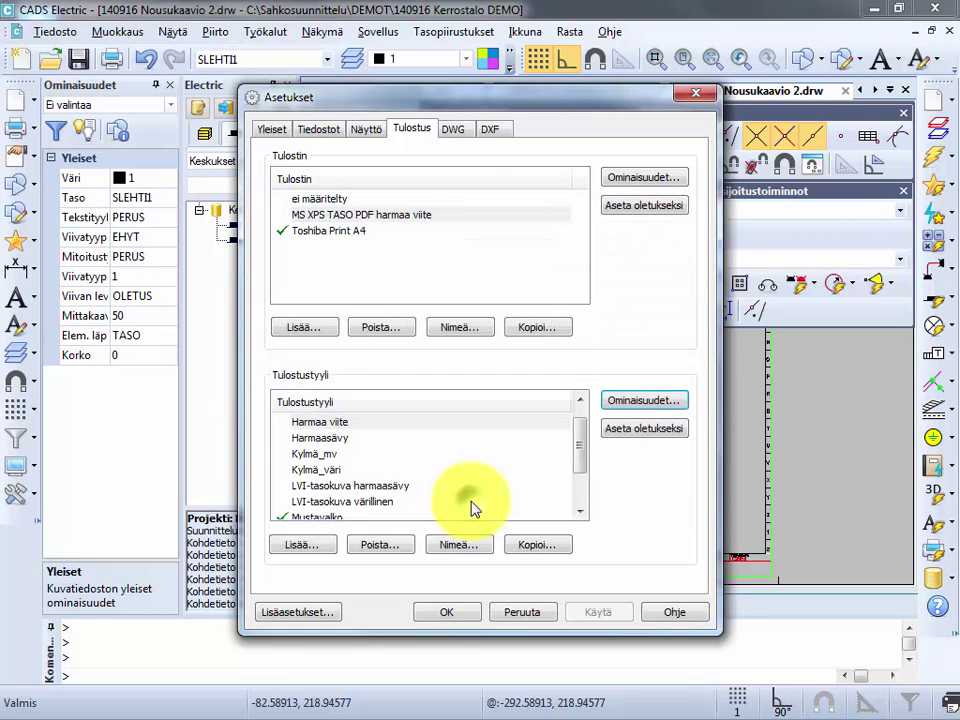
- Assign the Harmaa viite print style table in the properties of the MS XPS TASO PDF harmaa viite printer
{"action": "left_click", "coordinate": [416, 218]}
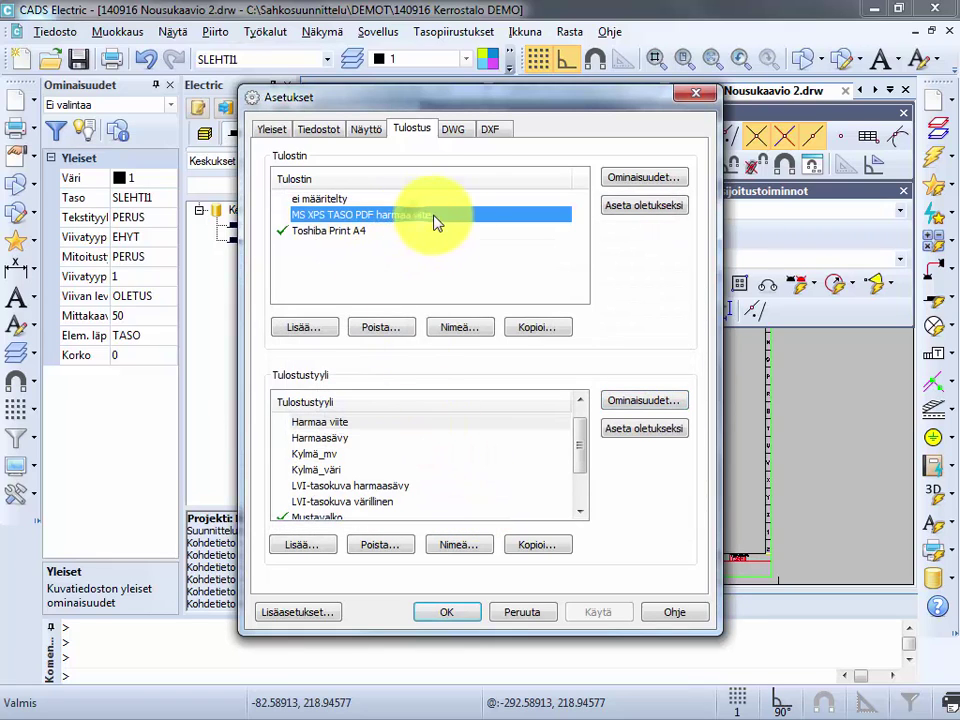
{"action": "left_click", "coordinate": [638, 181]}
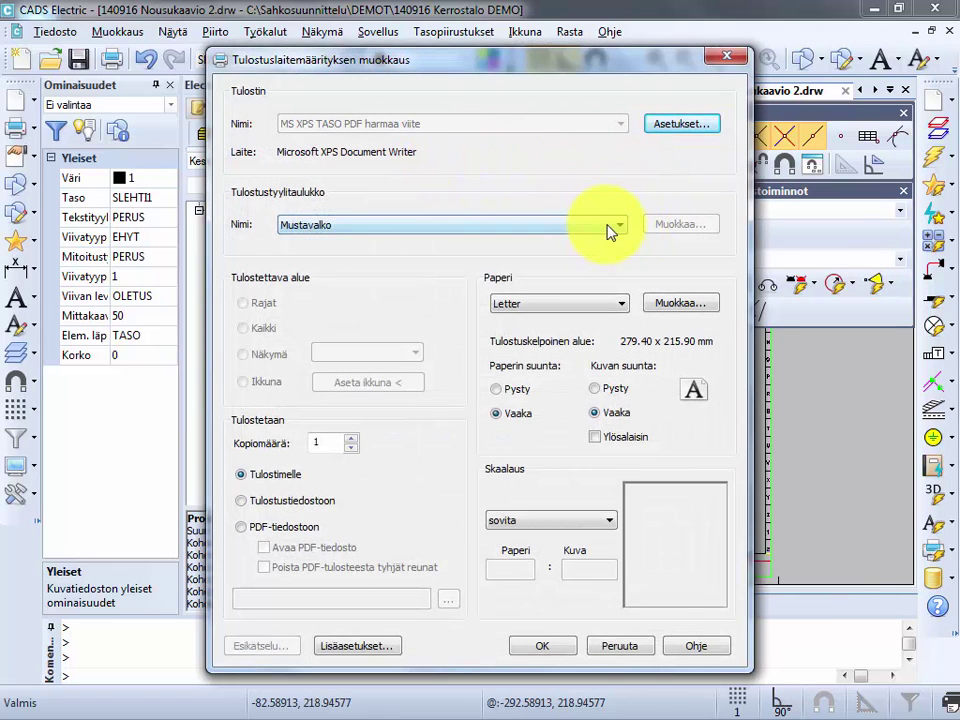
{"action": "left_click", "coordinate": [610, 230]}
{"action": "left_click", "coordinate": [333, 252]}
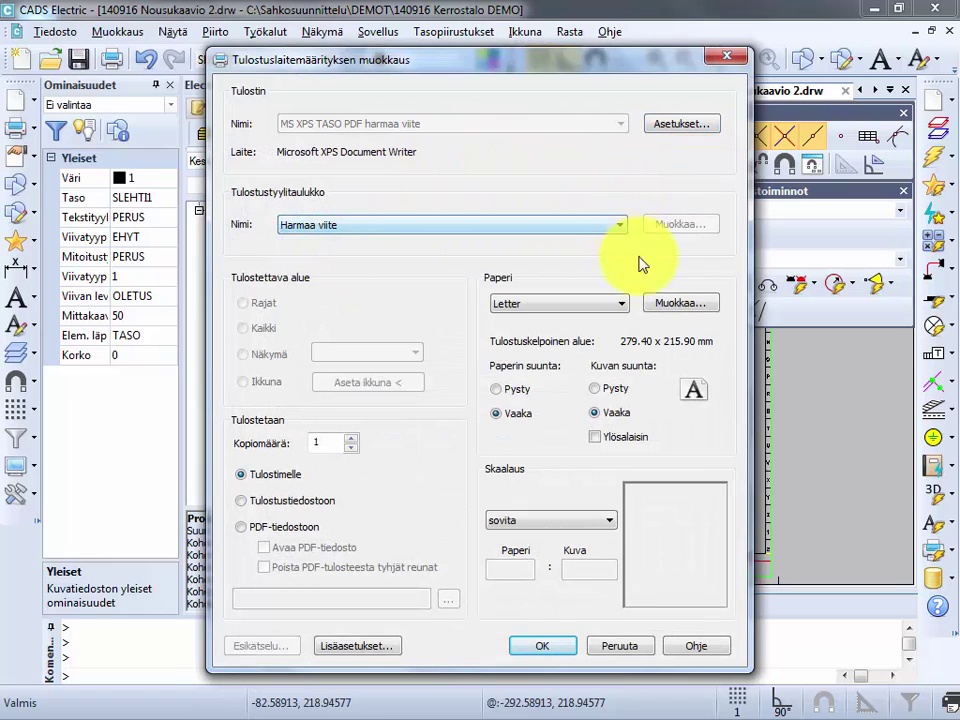
- Add the 3000x3000 paper size to the printer definition and remove the Letter size
{"action": "left_click", "coordinate": [680, 305]}
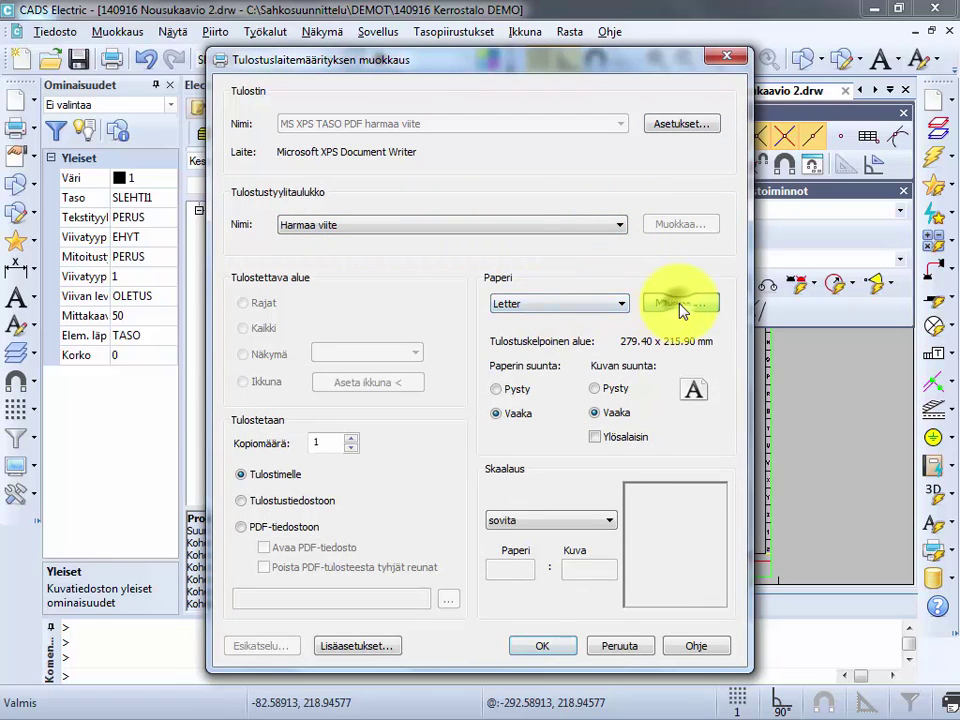
{"action": "left_click", "coordinate": [591, 174]}
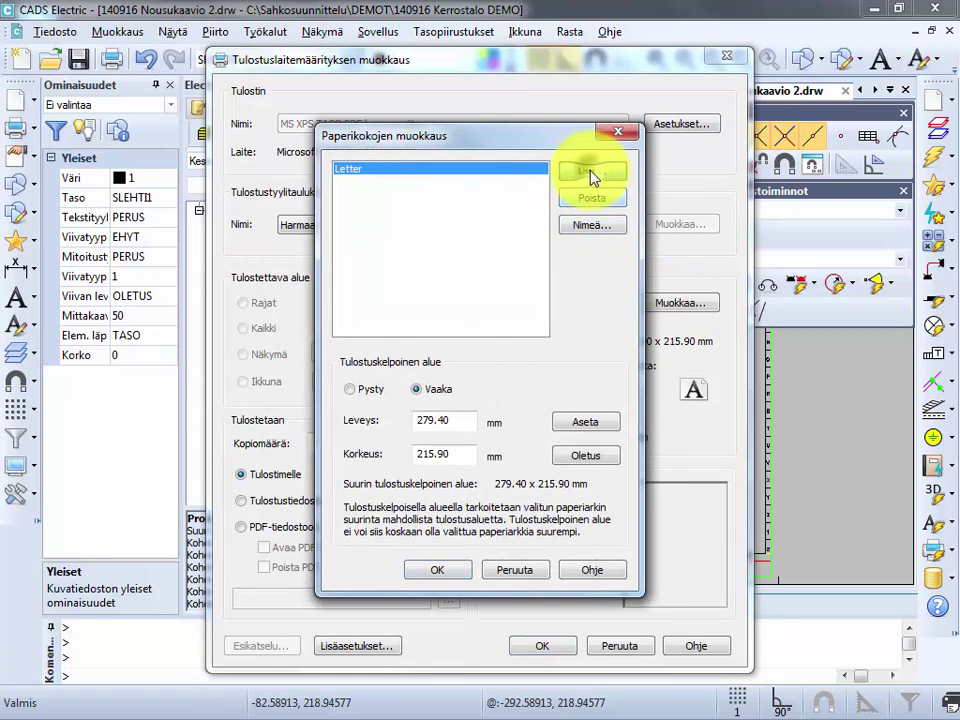
{"action": "left_click_drag", "start_coordinate": [590, 291], "coordinate": [617, 490]}
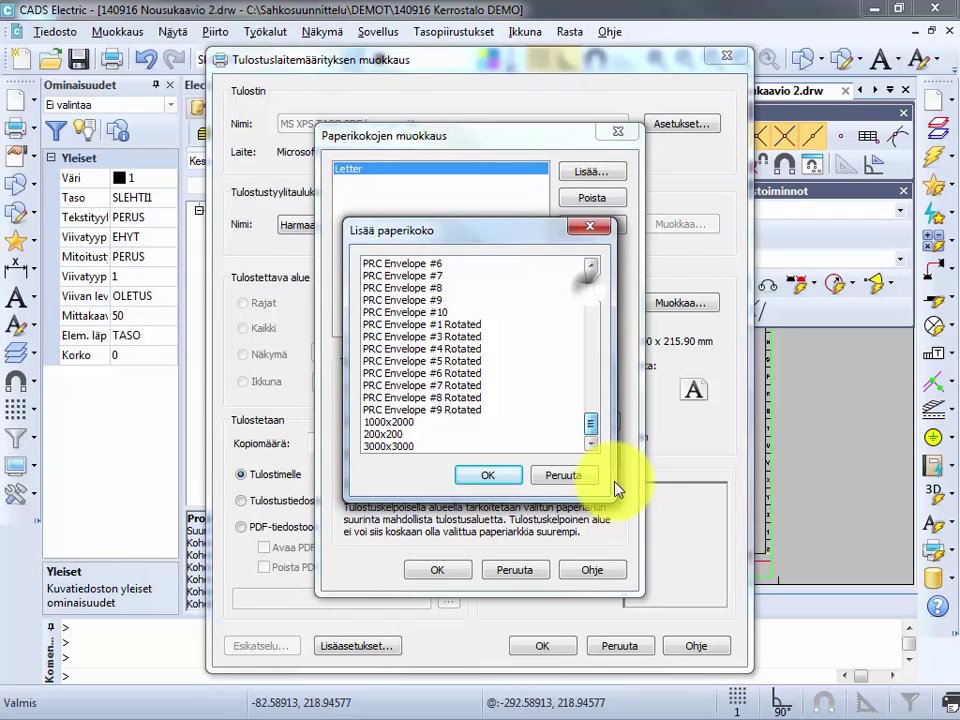
{"action": "left_click", "coordinate": [400, 447]}
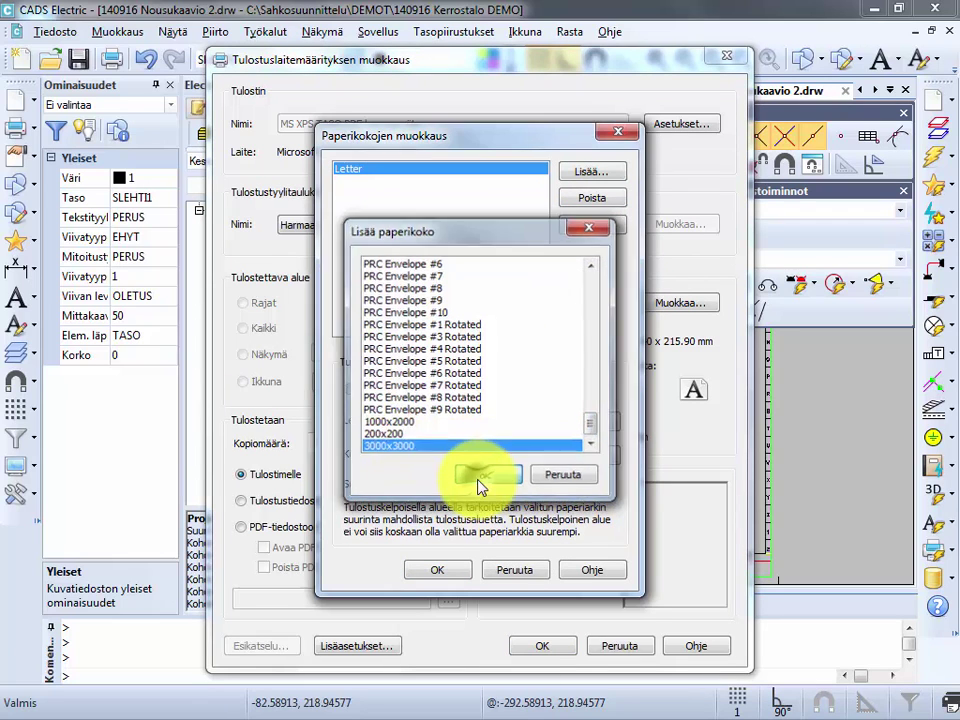
{"action": "left_click", "coordinate": [487, 475]}
{"action": "left_click", "coordinate": [362, 169]}
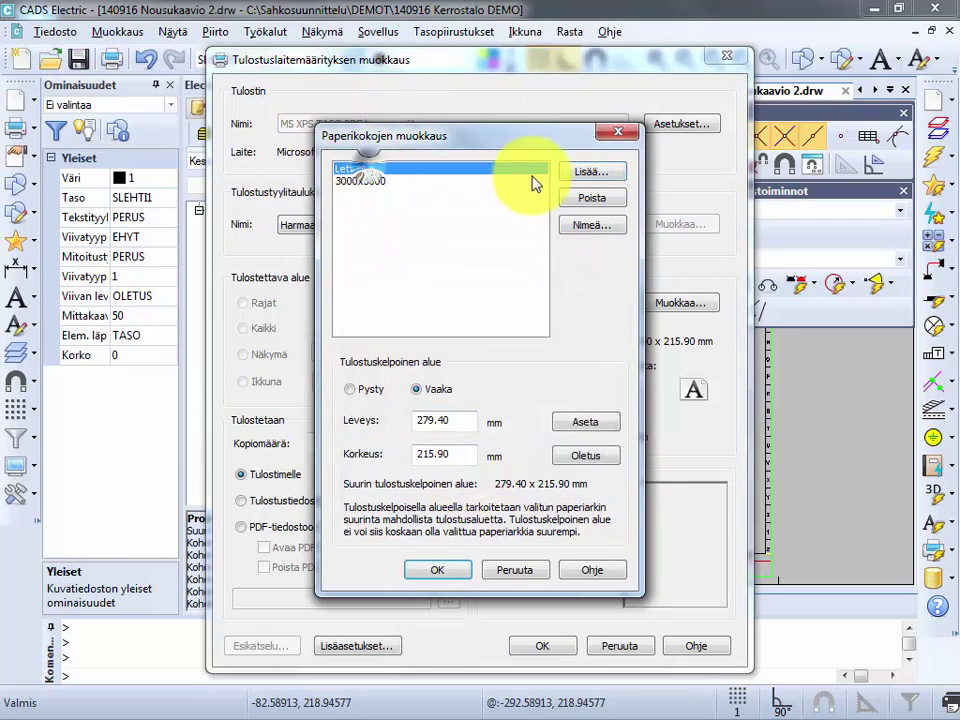
{"action": "left_click", "coordinate": [590, 198]}
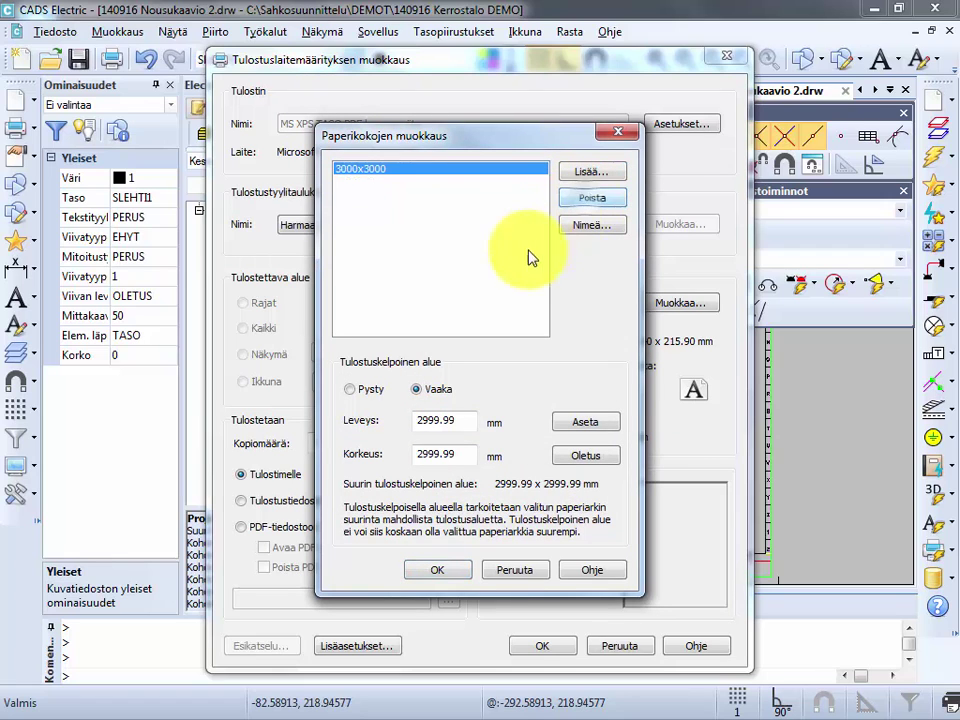
{"action": "left_click", "coordinate": [440, 570]}
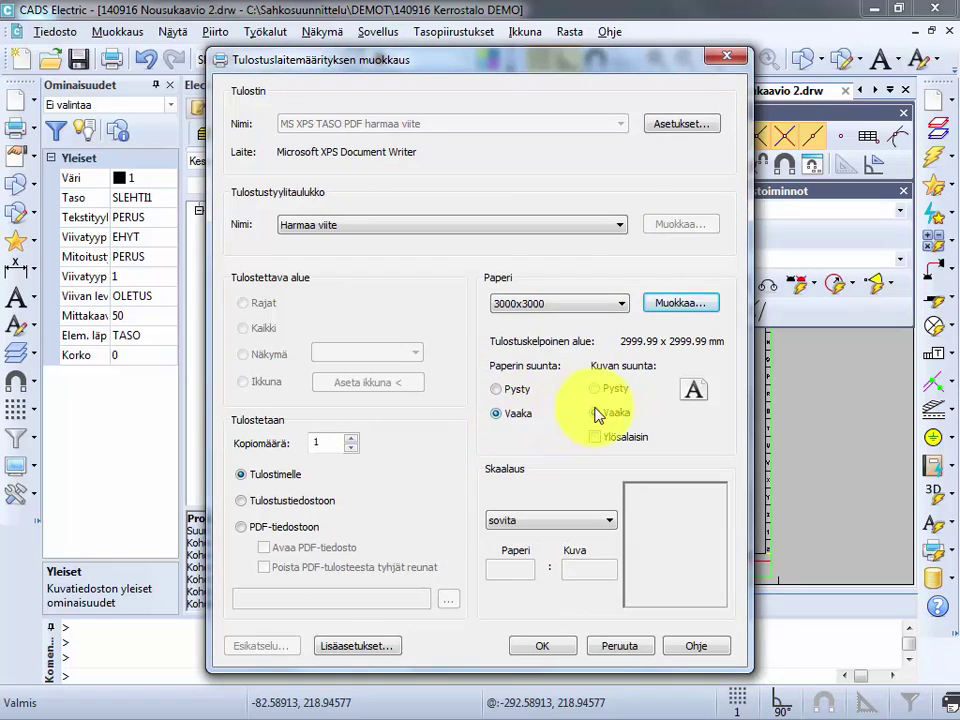
- Set the harmaa viite printer's scaling to mittakaava and its output to a PDF file with empty edges removed
{"action": "left_click", "coordinate": [606, 520]}
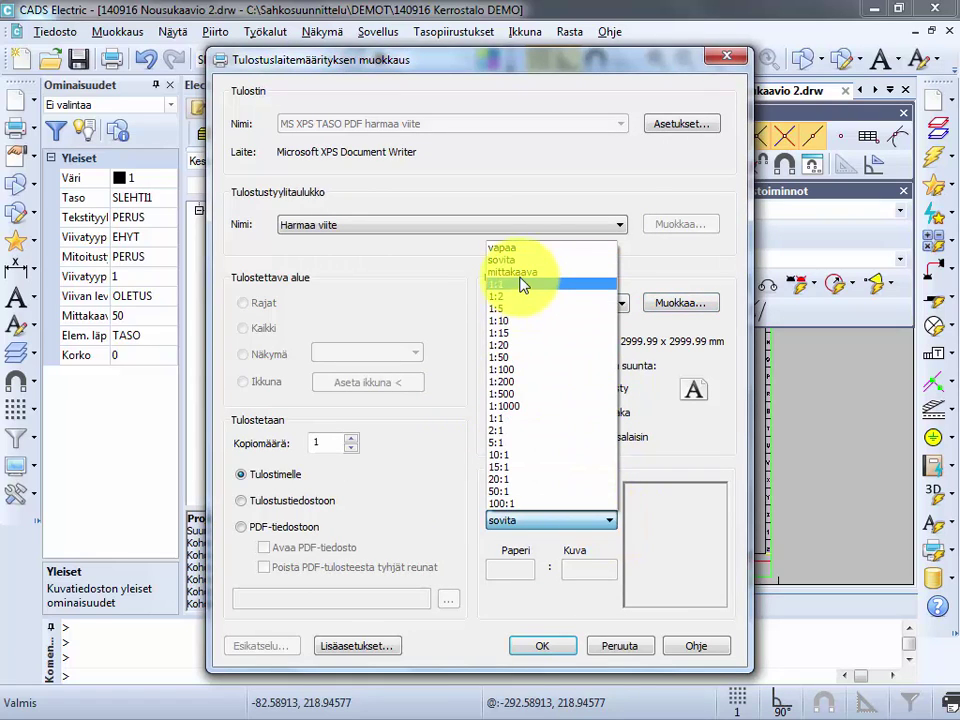
{"action": "left_click", "coordinate": [521, 273]}
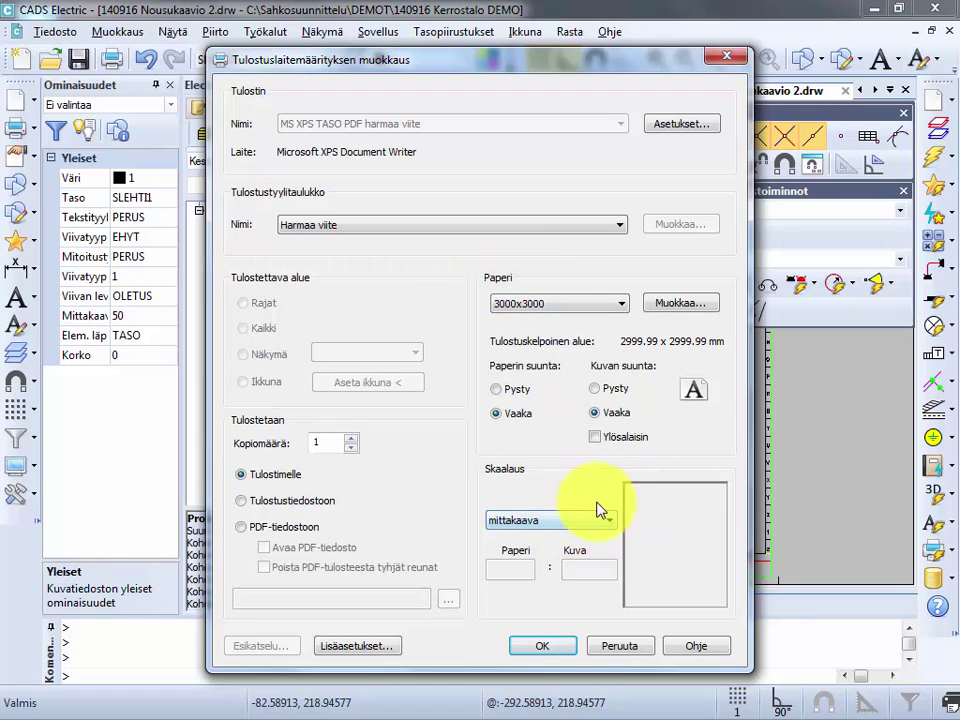
{"action": "left_click", "coordinate": [244, 527]}
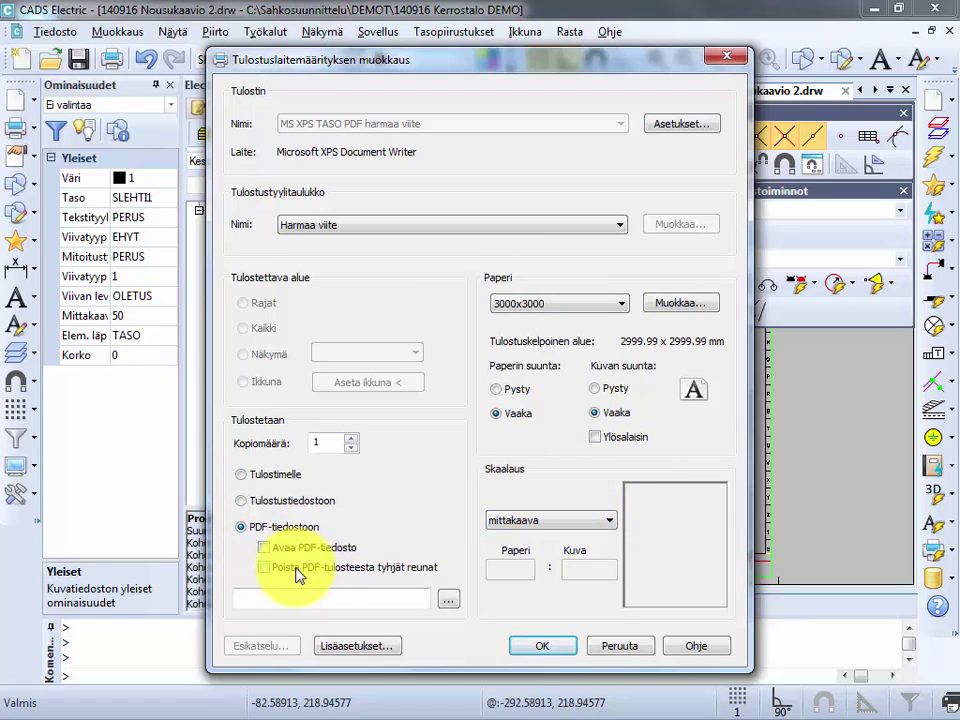
{"action": "left_click", "coordinate": [263, 567]}
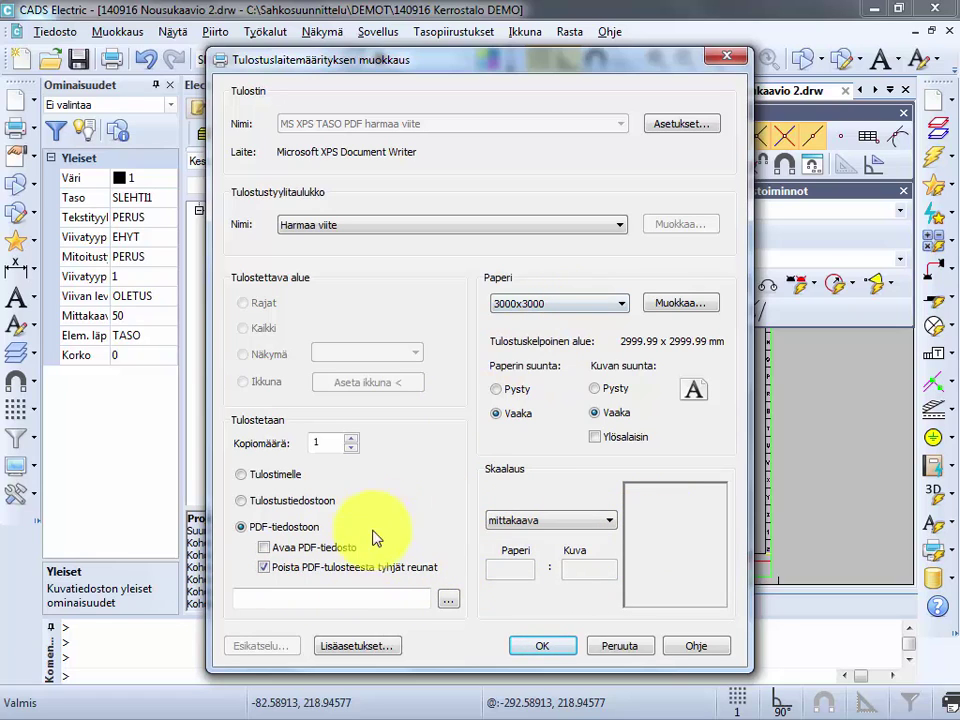
{"action": "left_click", "coordinate": [515, 648]}
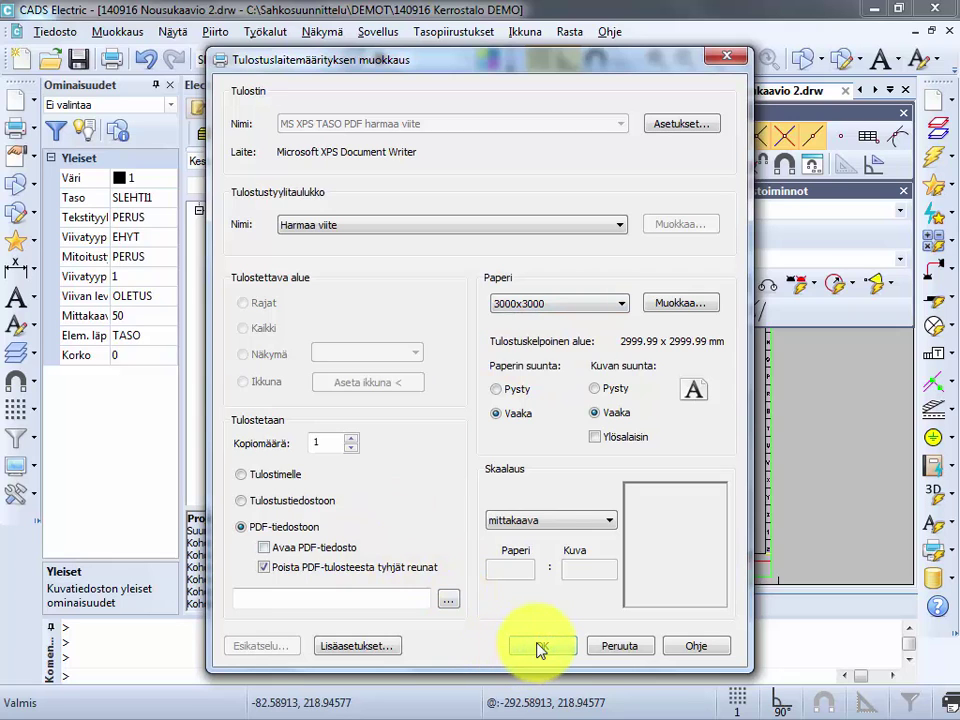
{"action": "left_click", "coordinate": [540, 647]}
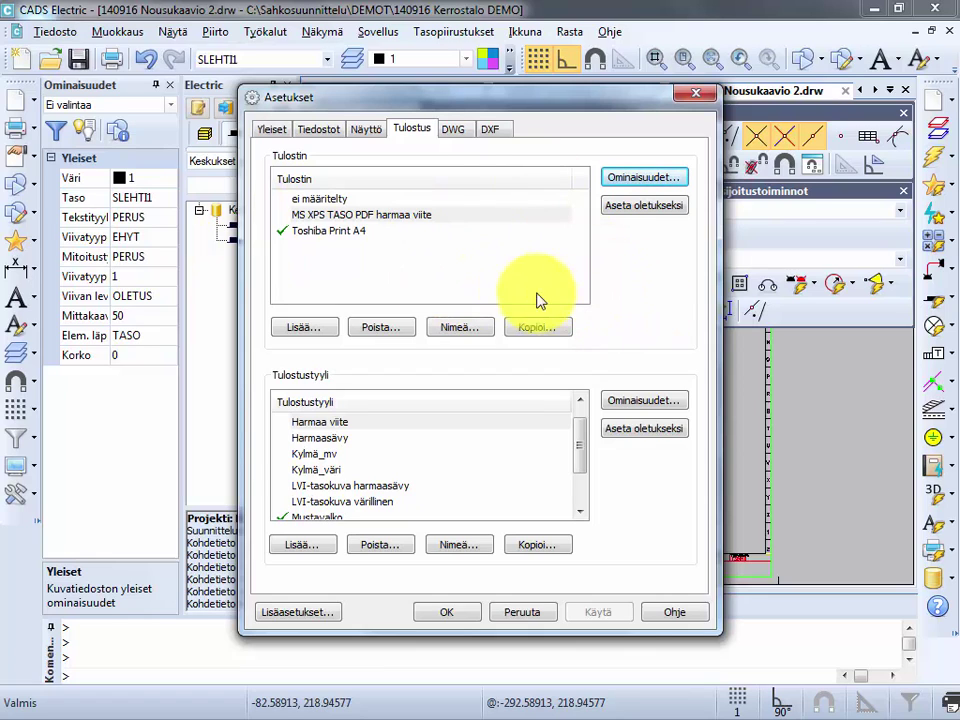
- Copy the MS XPS TASO PDF harmaa viite printer under the name MS XPS A4 pysty PDF
{"action": "left_click", "coordinate": [342, 215]}
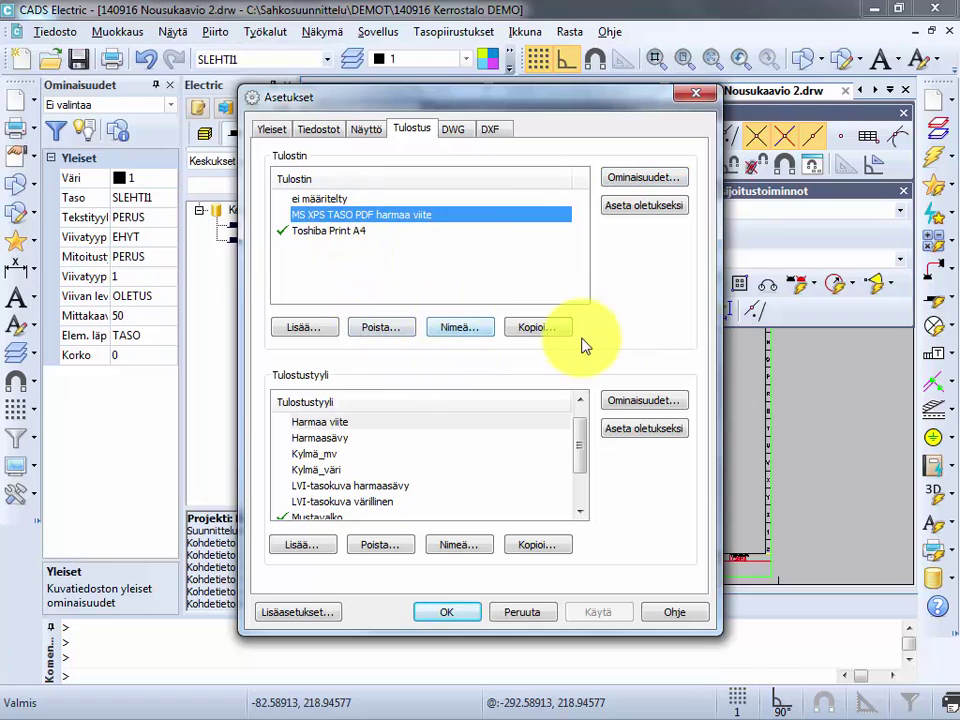
{"action": "left_click", "coordinate": [540, 330]}
{"action": "type", "text": "M"}
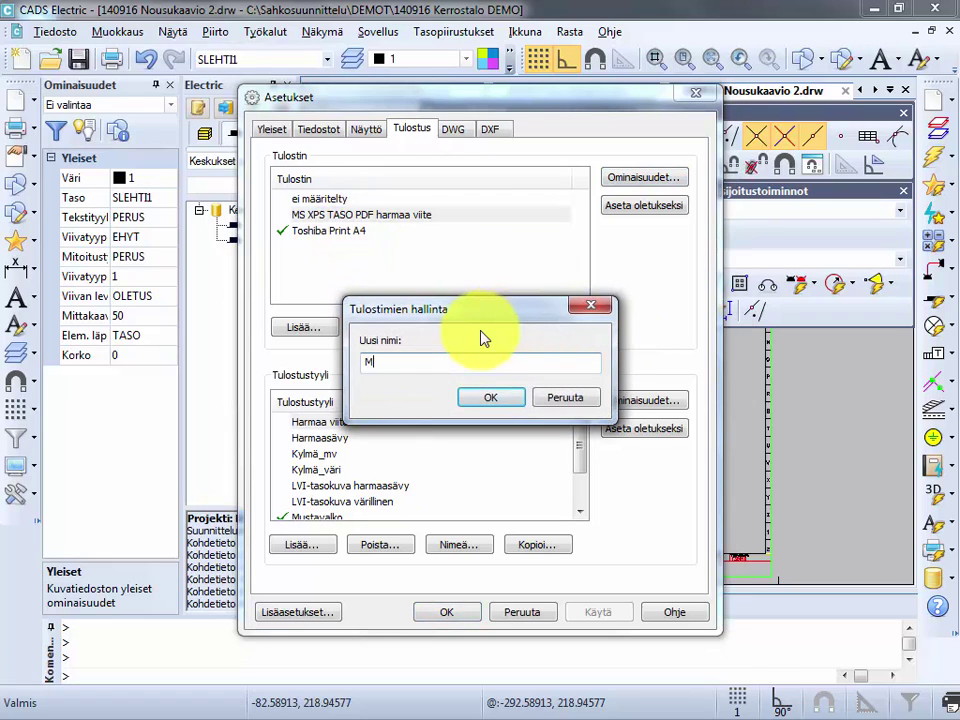
{"action": "type", "text": "S XPS A4 pysty PDF"}
{"action": "left_click", "coordinate": [490, 399]}
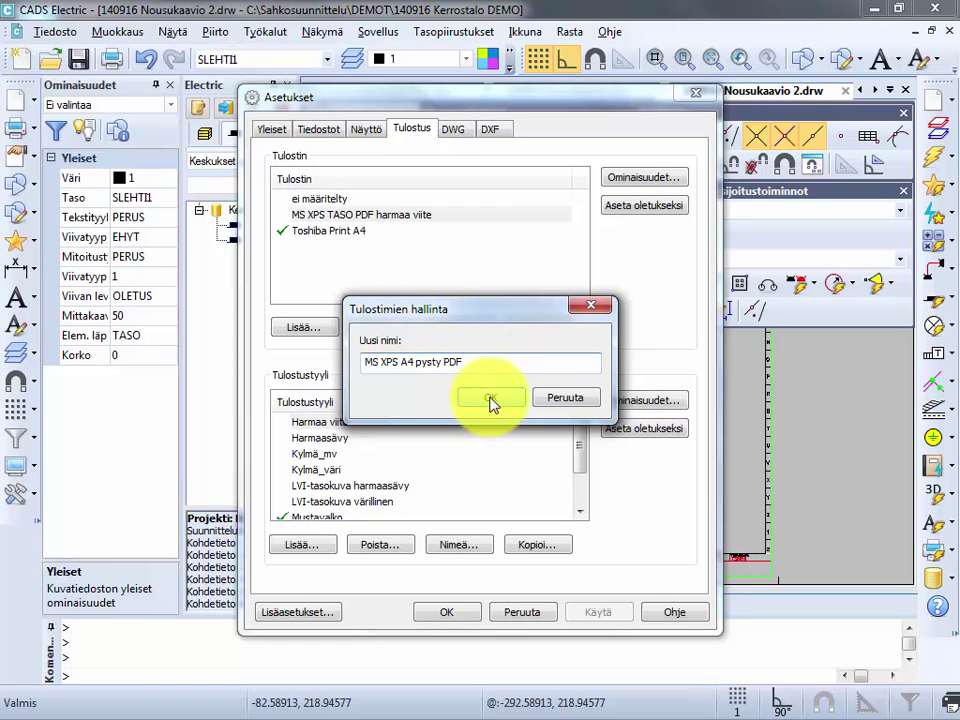
- Replace the 3000x3000 paper size of MS XPS A4 pysty PDF with A4 and set its printable area to Pysty
{"action": "left_click", "coordinate": [622, 180]}
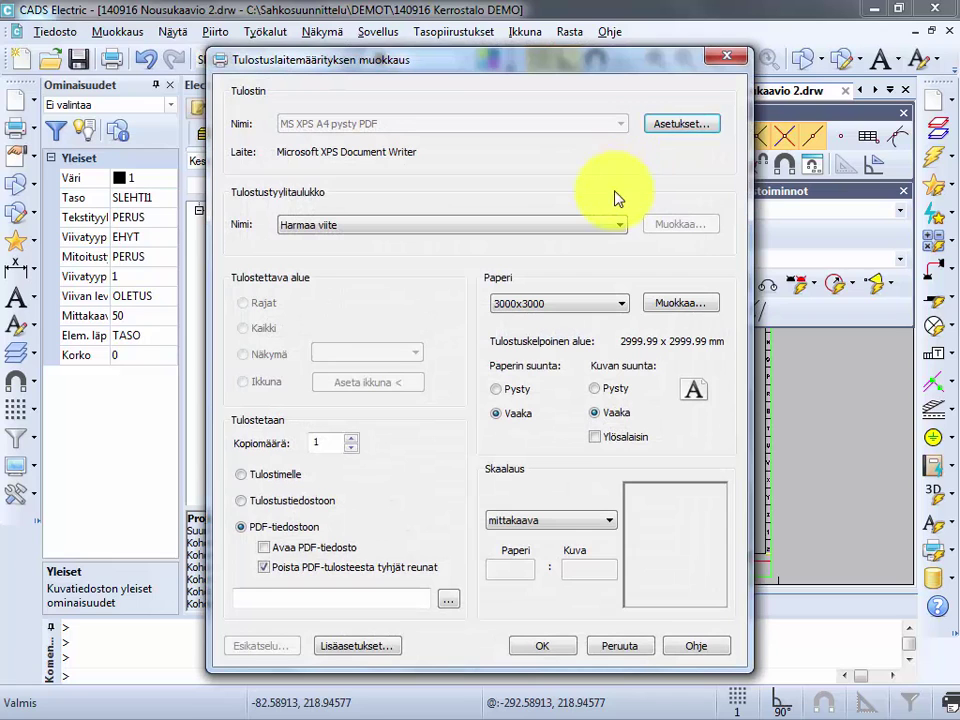
{"action": "left_click", "coordinate": [668, 305]}
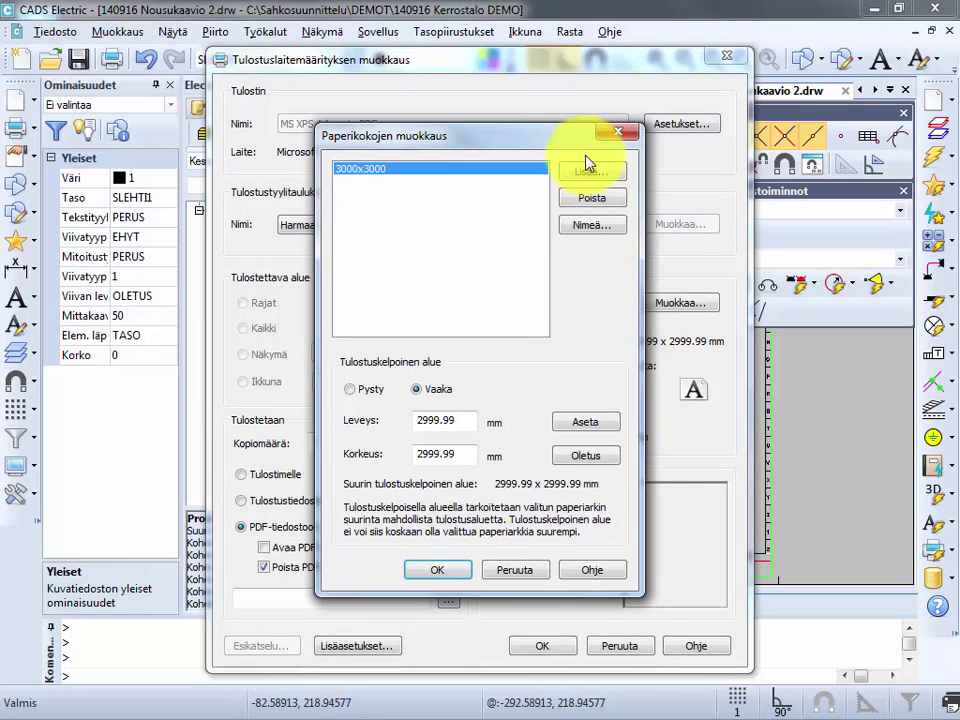
{"action": "left_click", "coordinate": [586, 173]}
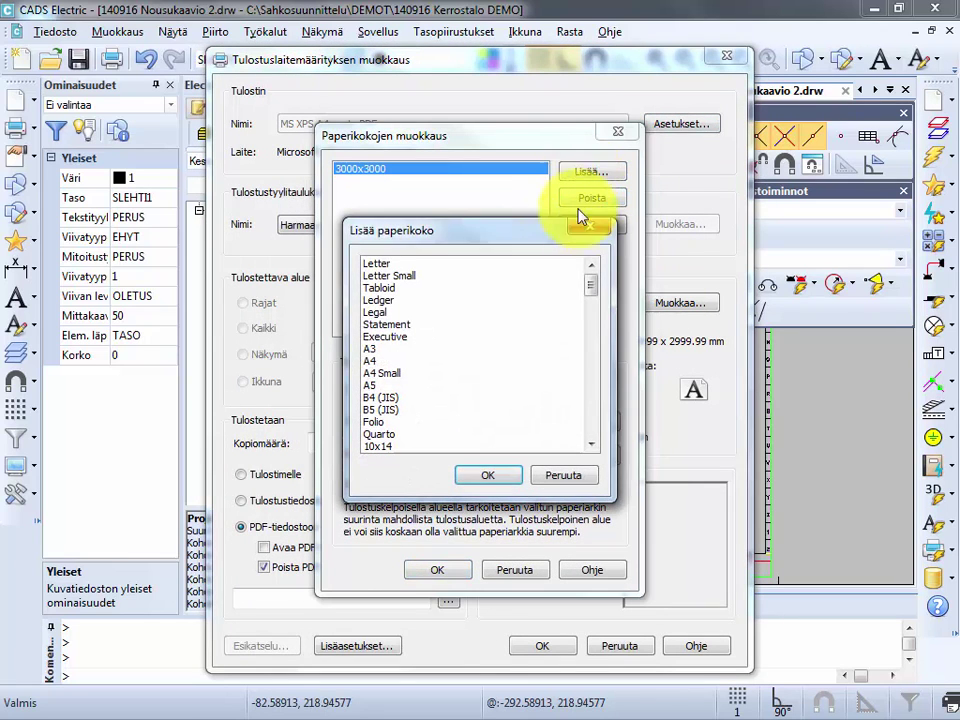
{"action": "left_click", "coordinate": [375, 360]}
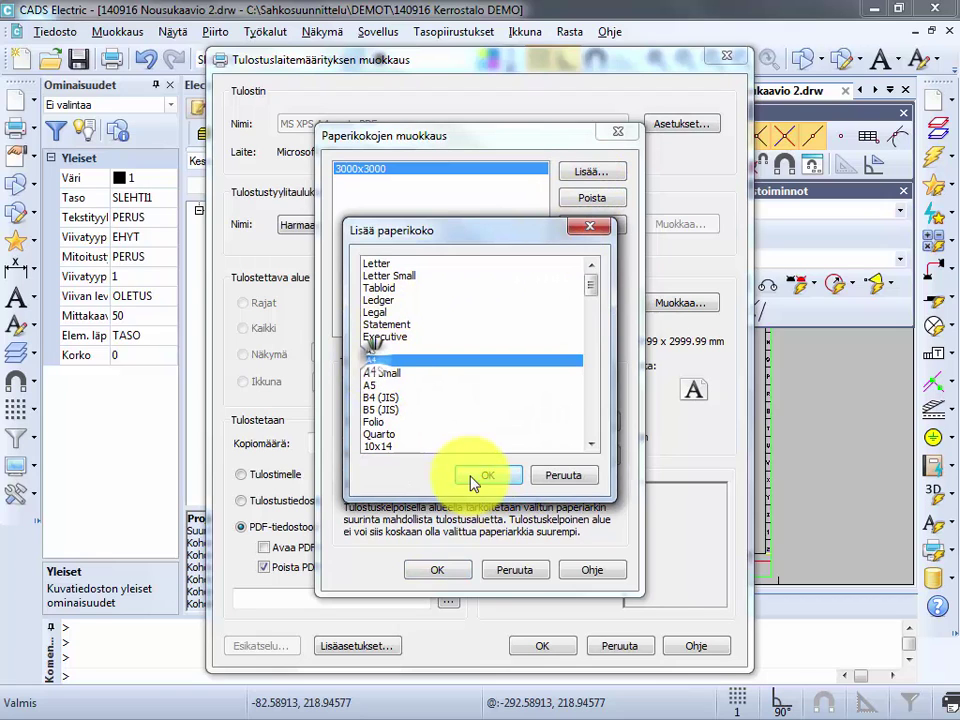
{"action": "left_click", "coordinate": [472, 476]}
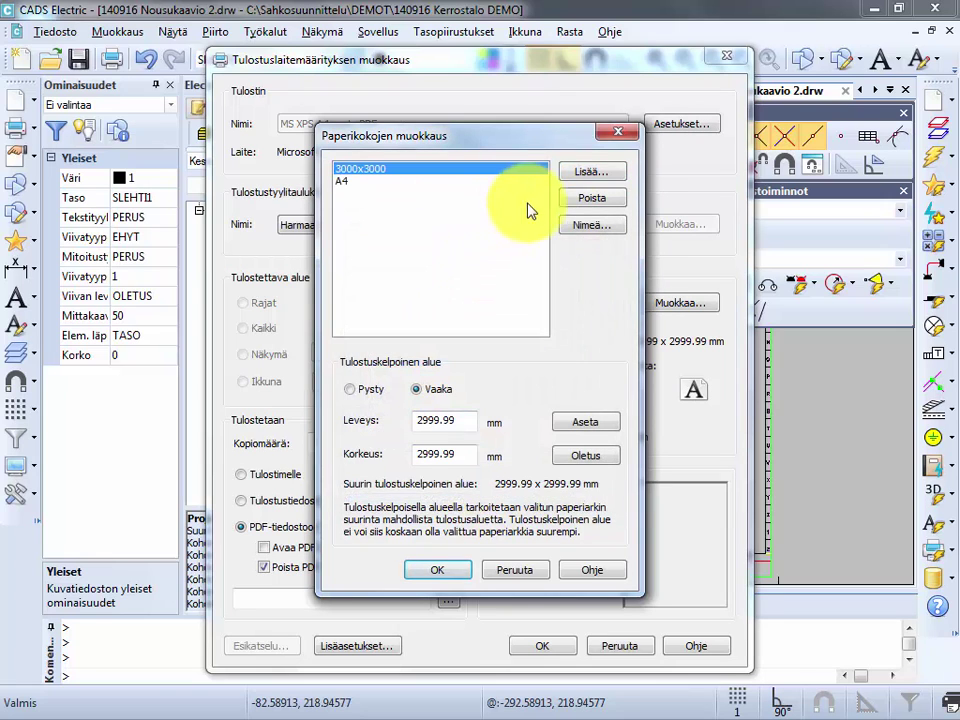
{"action": "left_click", "coordinate": [589, 198]}
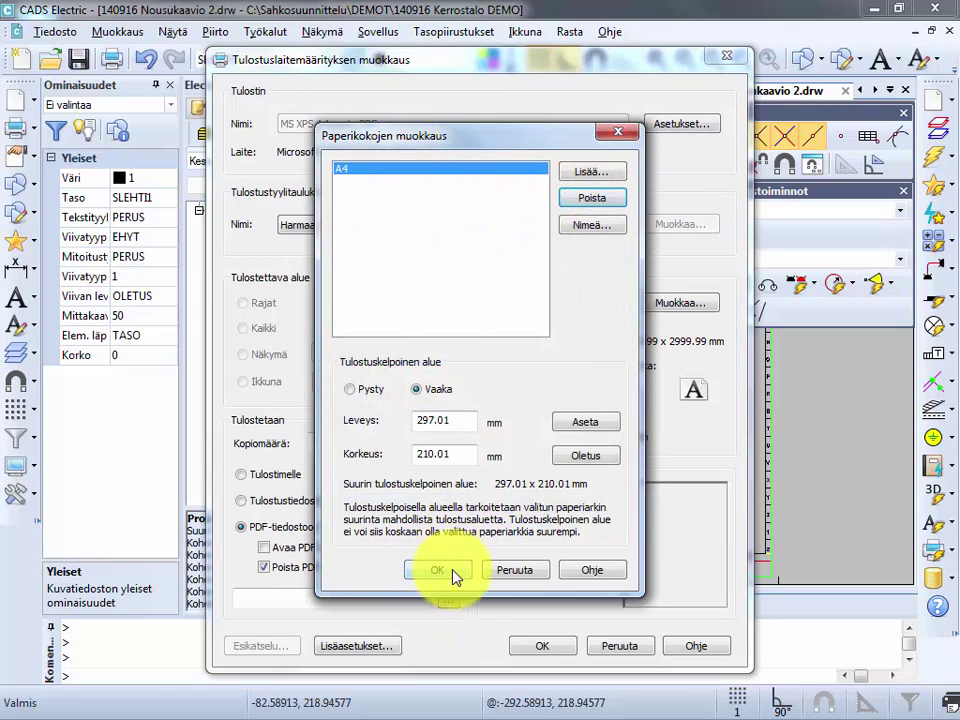
{"action": "left_click", "coordinate": [362, 391]}
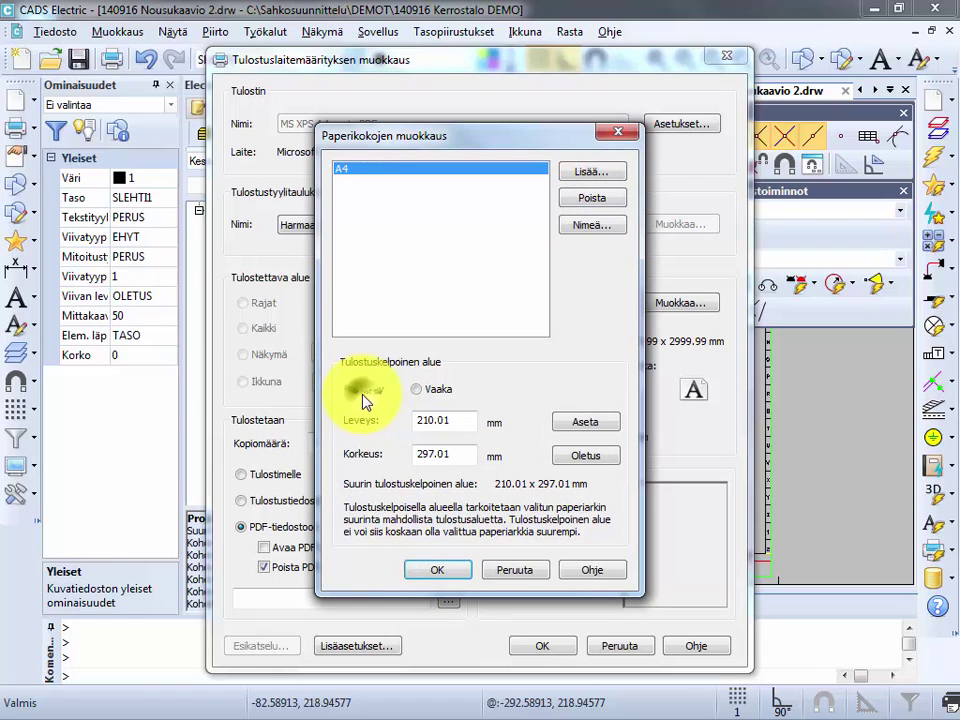
{"action": "left_click", "coordinate": [450, 573]}
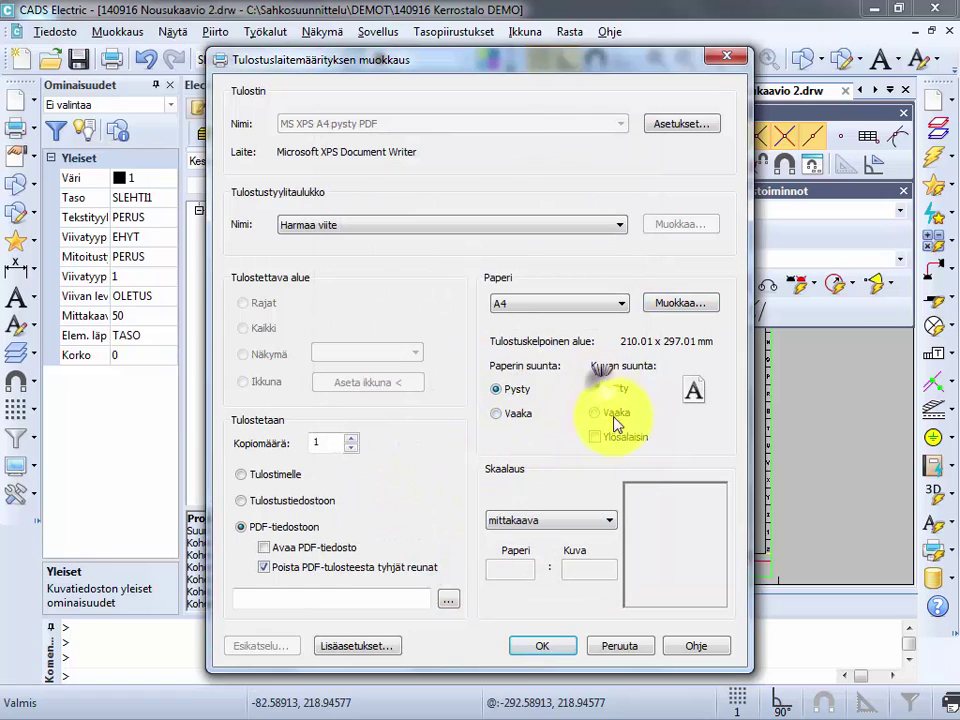
- Set the A4 printer's image orientation to Pysty and scaling to sovita, and turn off removal of empty PDF edges
{"action": "left_click", "coordinate": [611, 521]}
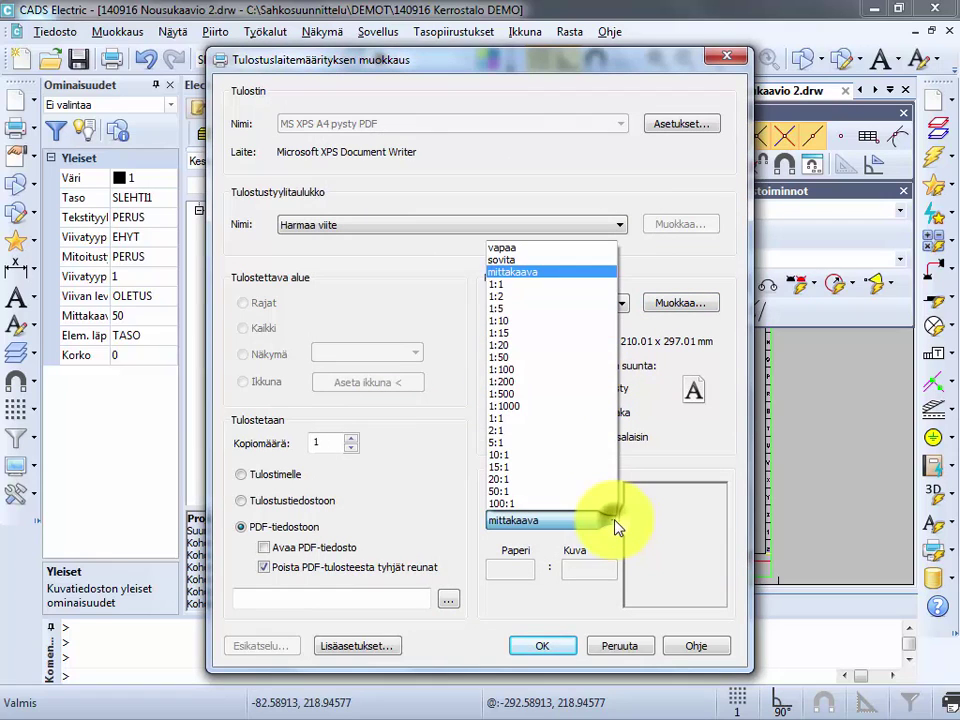
{"action": "left_click", "coordinate": [505, 260]}
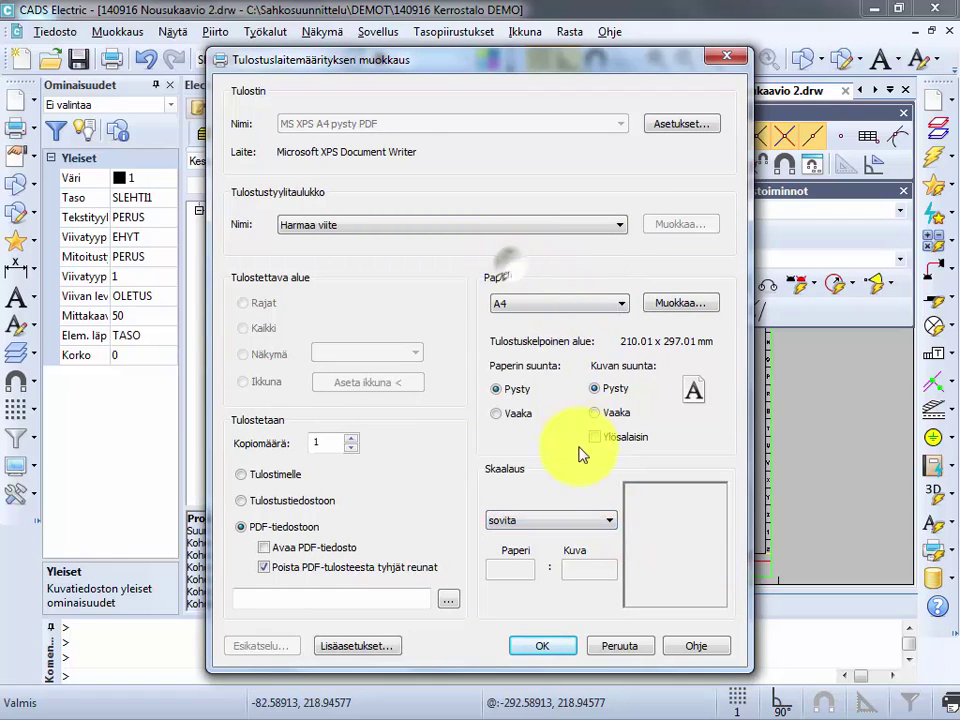
{"action": "left_click", "coordinate": [303, 571]}
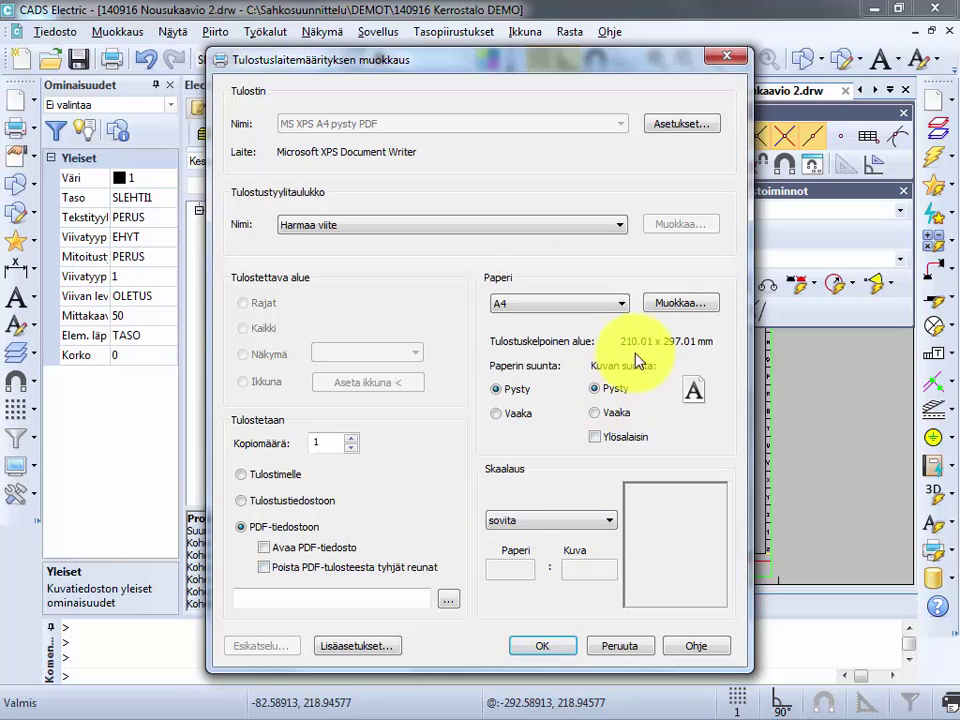
- Adjust the additional settings (Lisäasetukset) of MS XPS A4 pysty PDF and accept the printer definition
{"action": "left_click", "coordinate": [370, 650]}
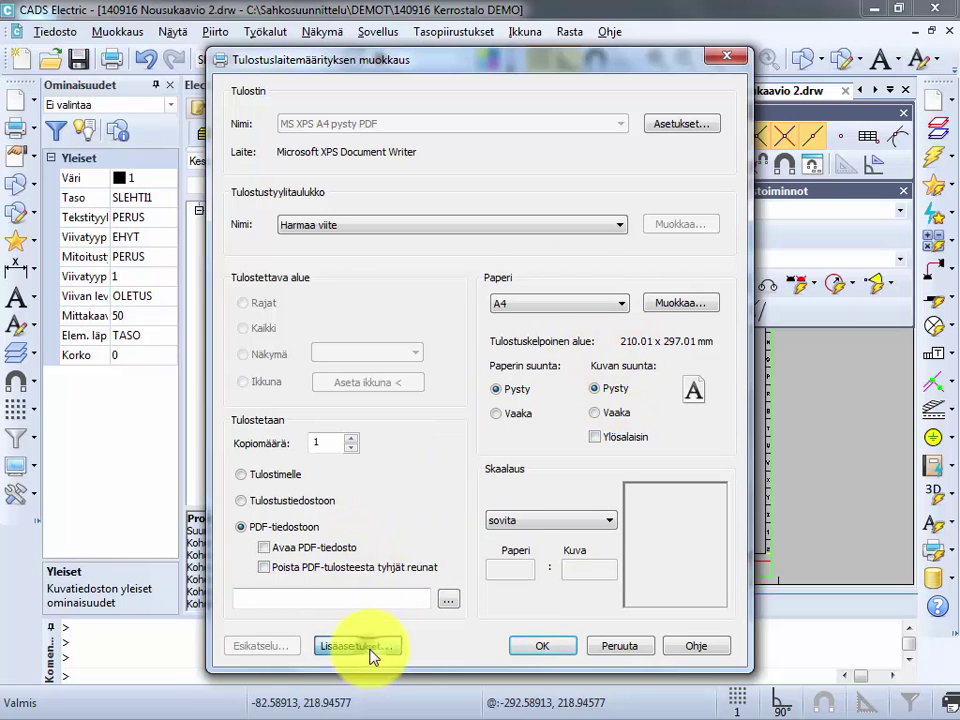
{"action": "left_click", "coordinate": [402, 373]}
{"action": "left_click", "coordinate": [438, 458]}
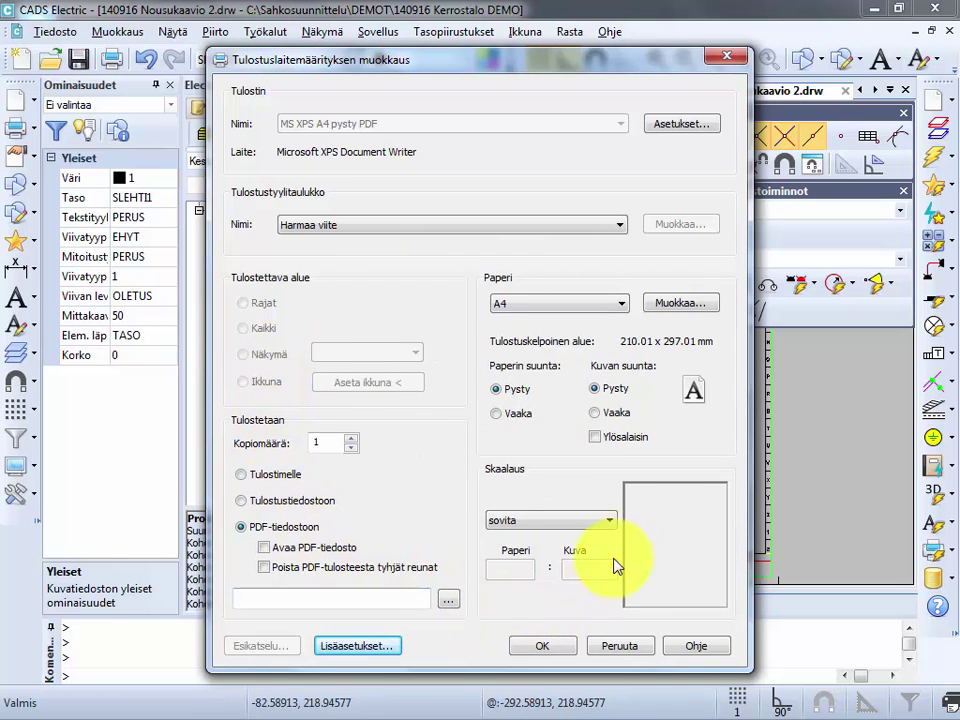
{"action": "left_click", "coordinate": [539, 648]}
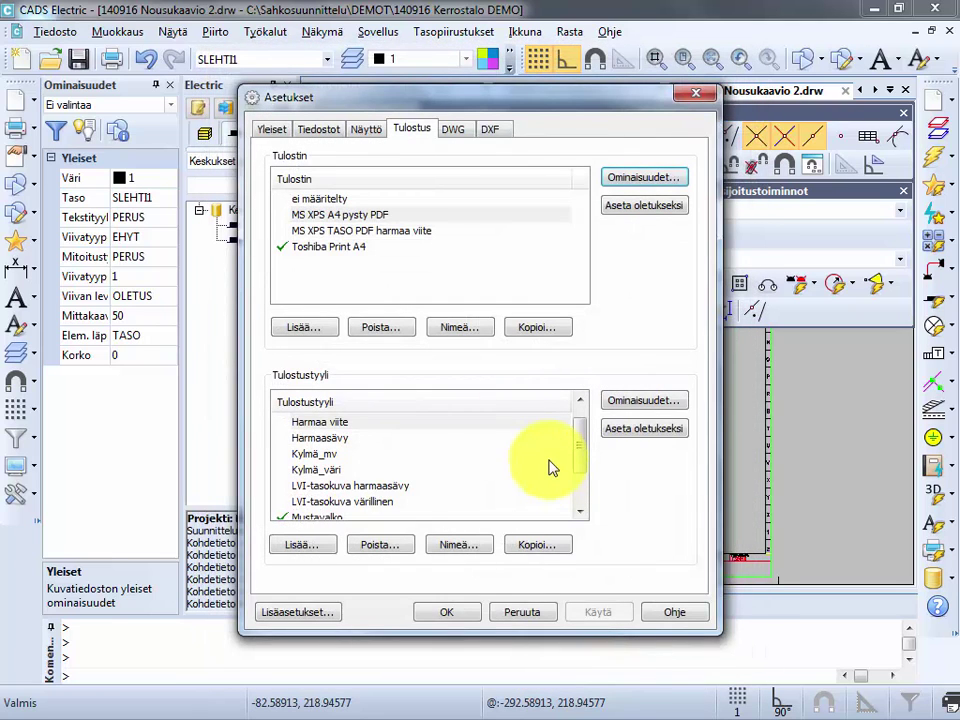
- Copy the MS XPS A4 pysty PDF printer as MS XPS A4 vaaka PDF and set its paper and image orientation to Vaaka
{"action": "left_click", "coordinate": [356, 214]}
{"action": "left_click", "coordinate": [539, 329]}
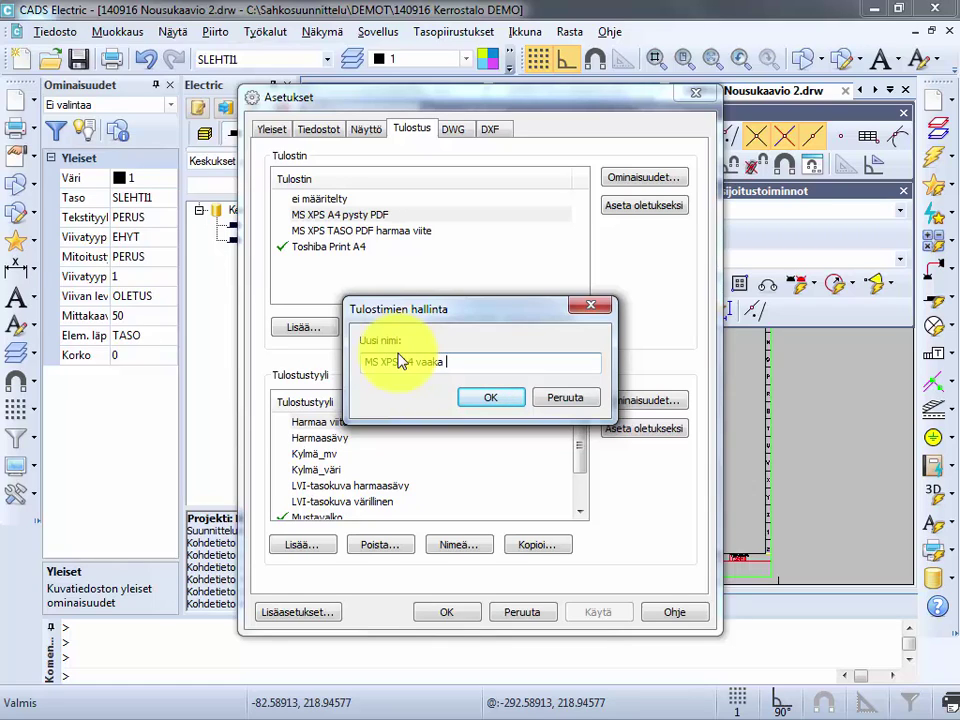
{"action": "key", "text": "Return"}
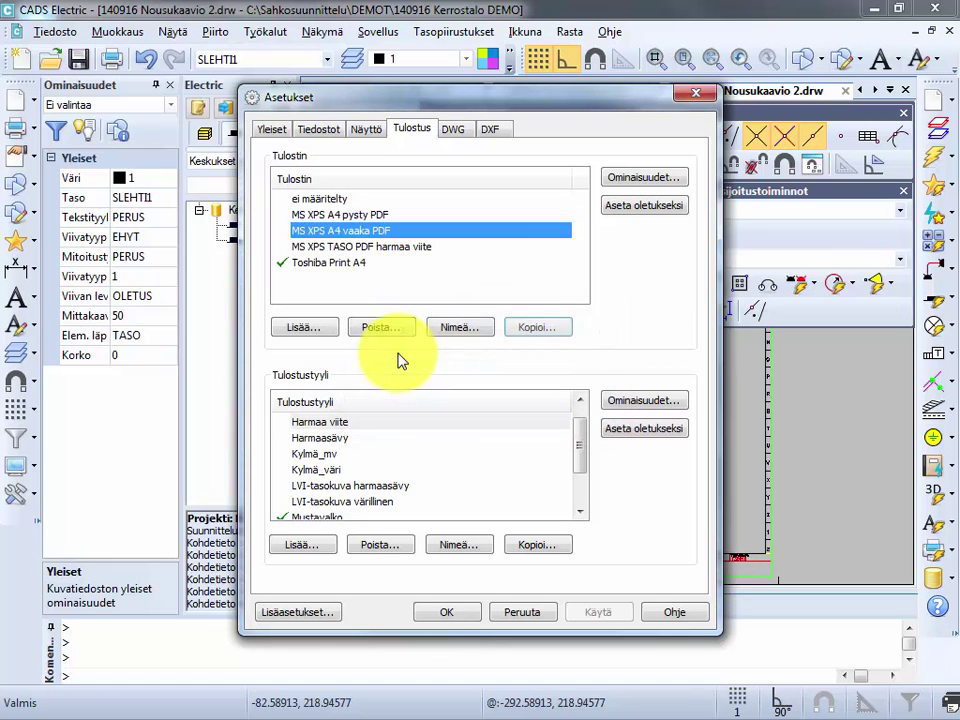
{"action": "left_click", "coordinate": [640, 180]}
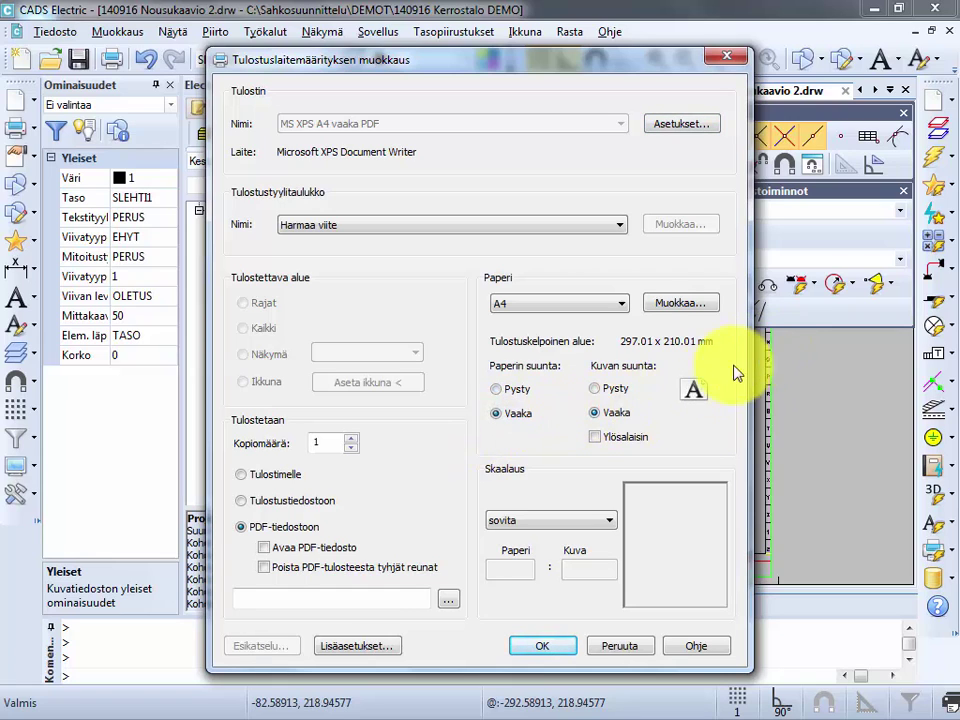
{"action": "left_click", "coordinate": [536, 646]}
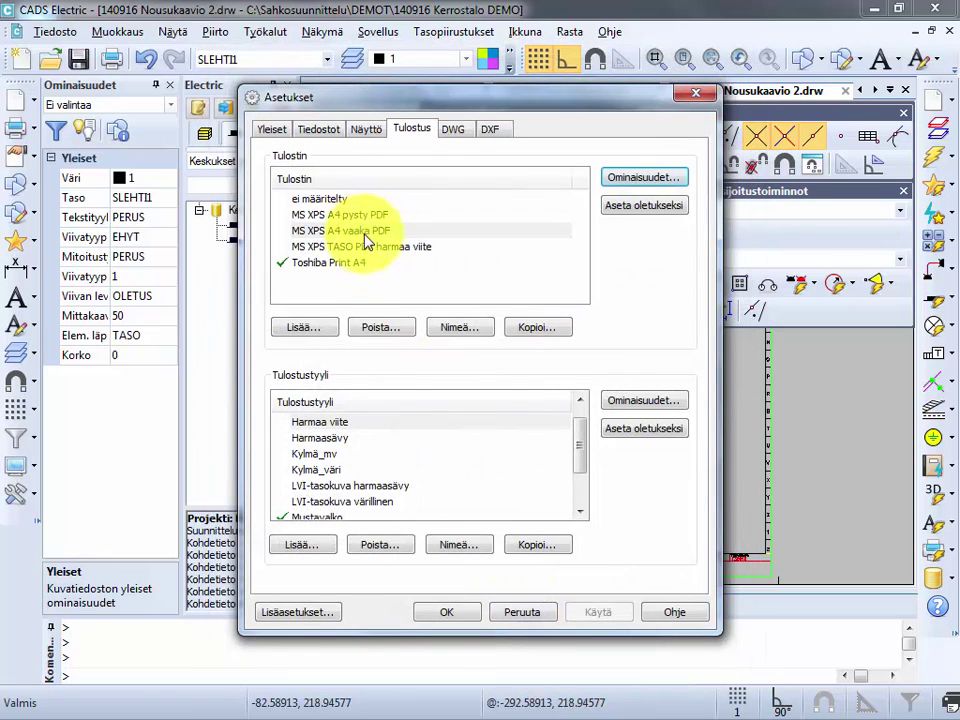